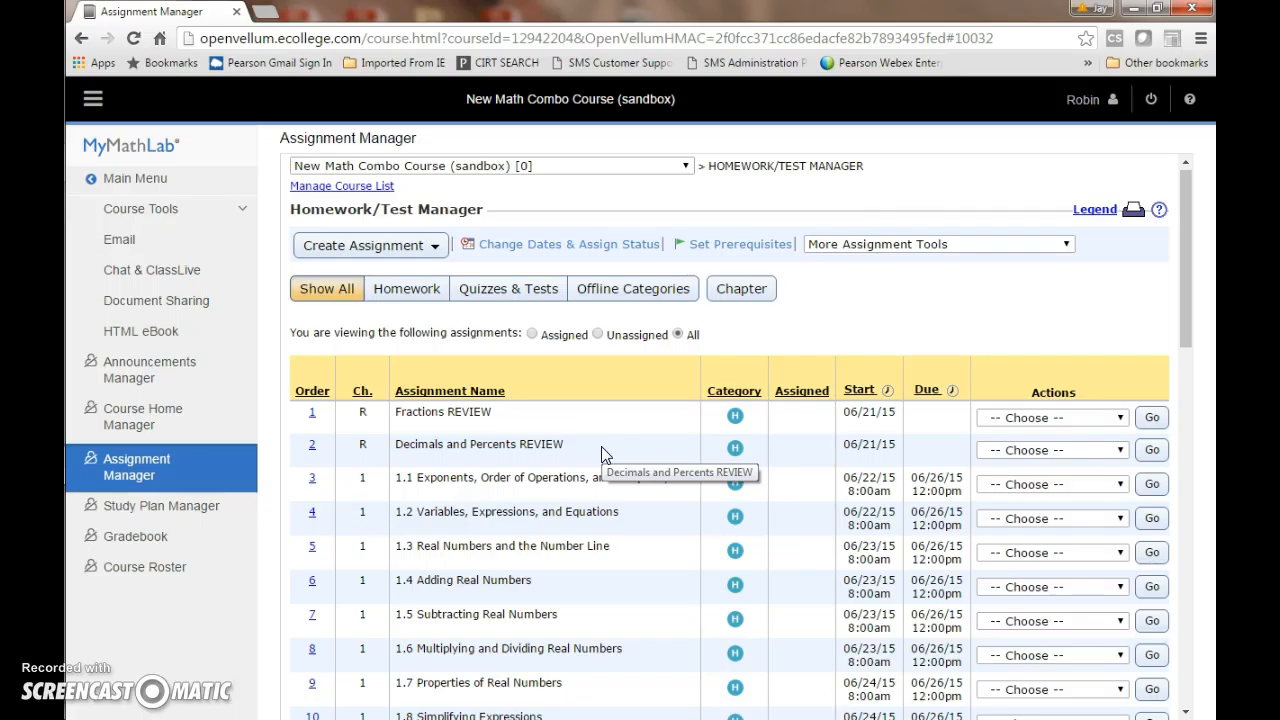
Create a new quiz named "Pre test for PreReq Chapter 3" and proceed to adding its content.
left_click(433, 249)
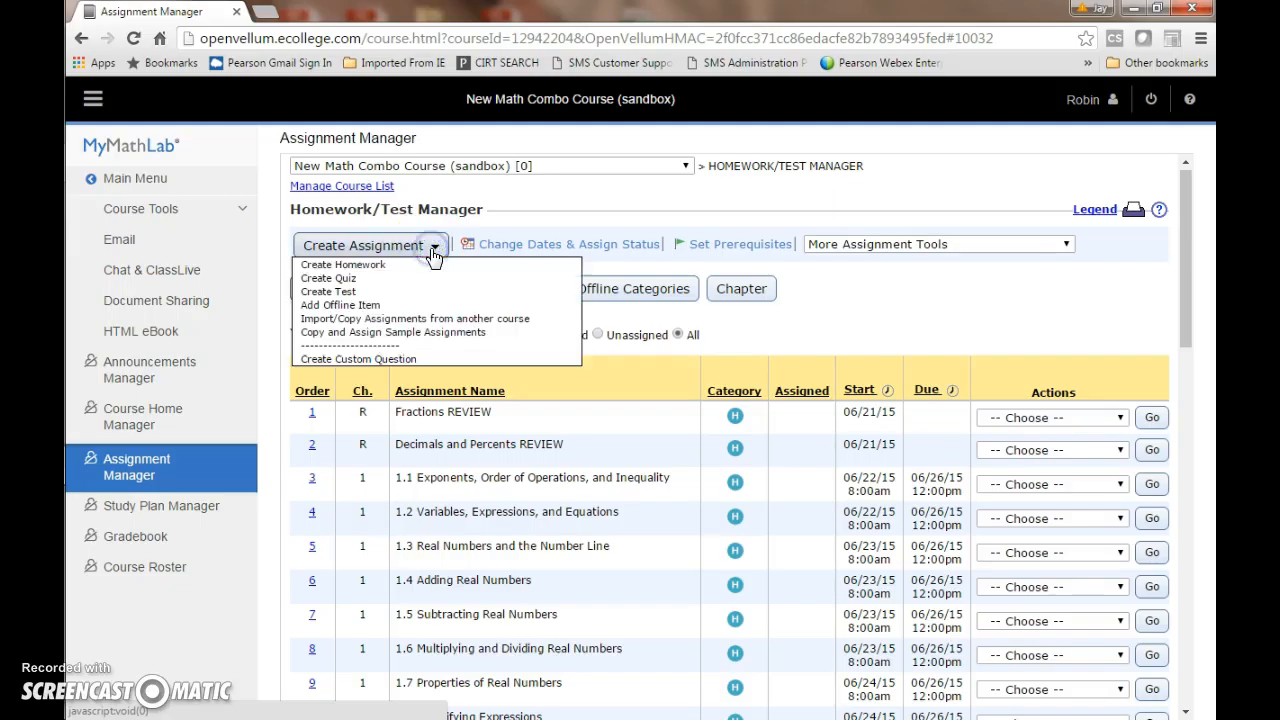
left_click(347, 277)
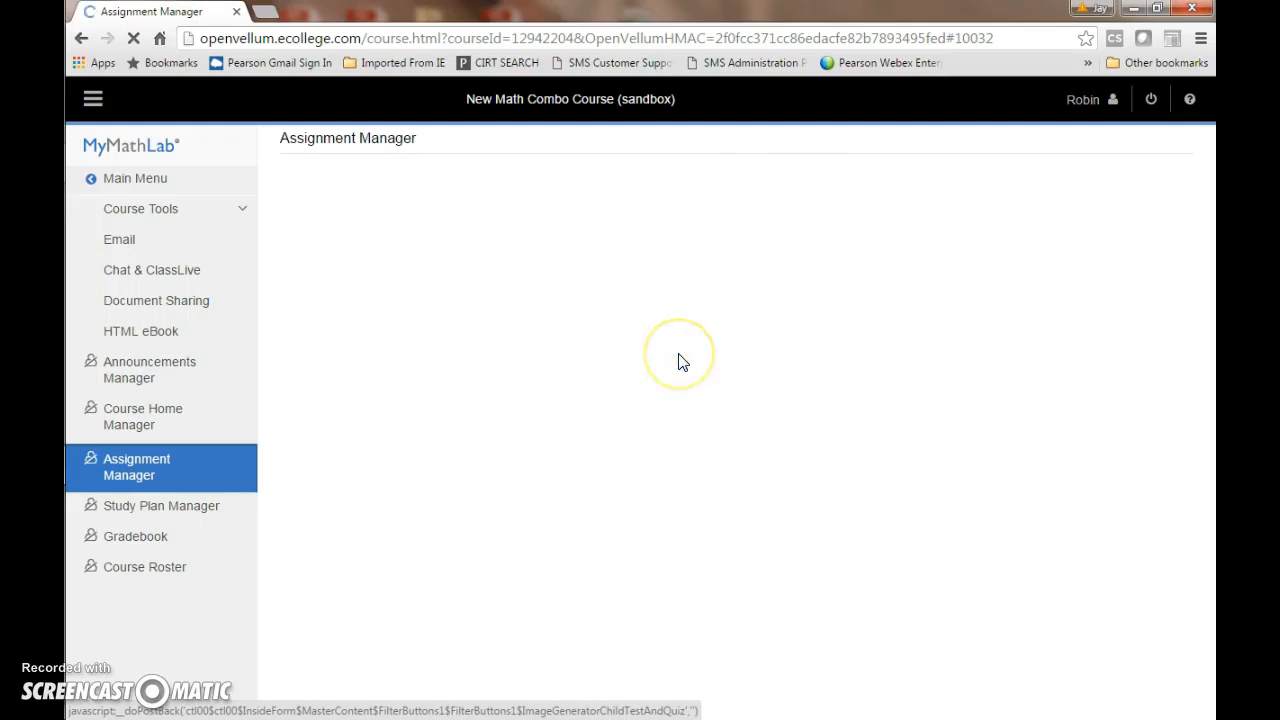
left_click(542, 326)
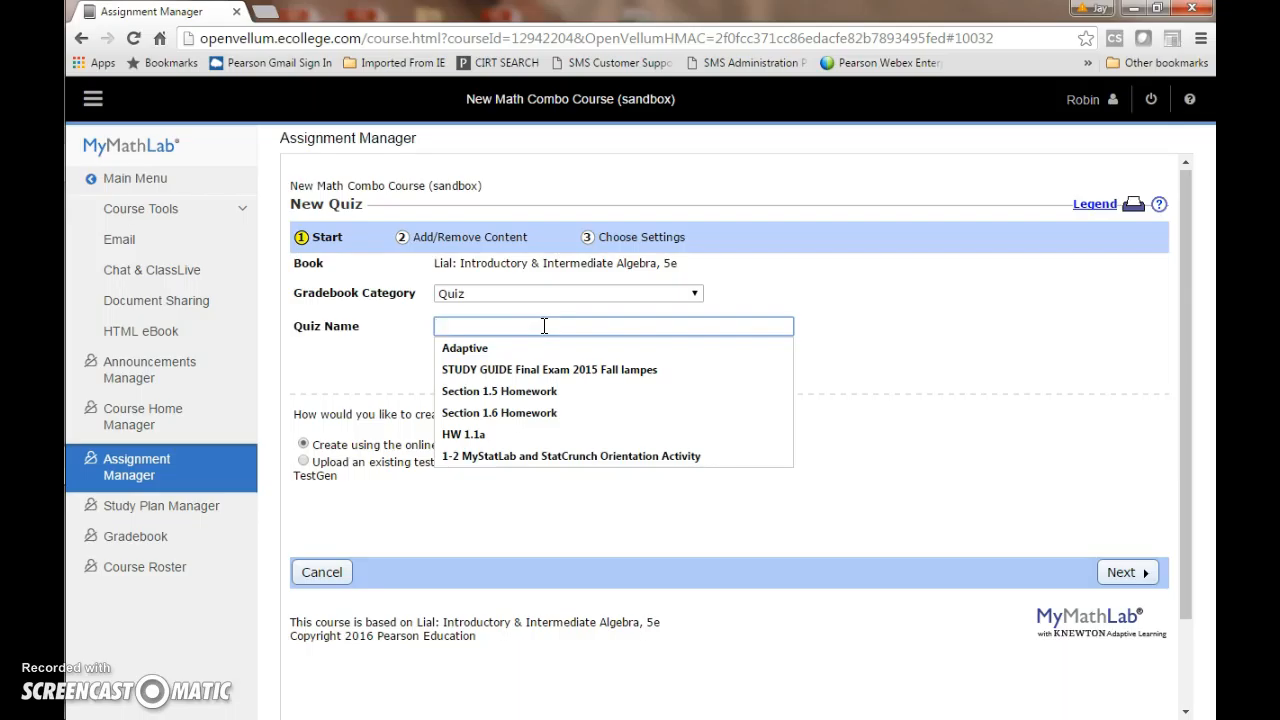
type("Pre test for PreReq Chapter 3")
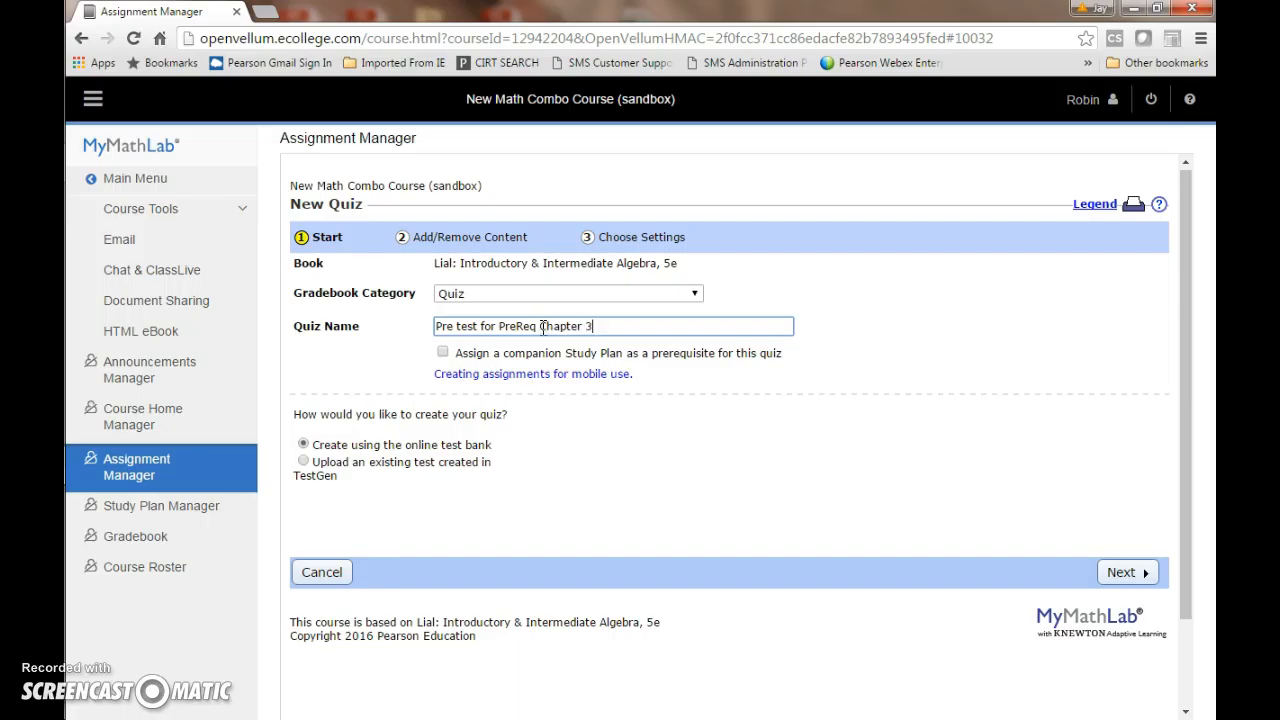
left_click(1122, 574)
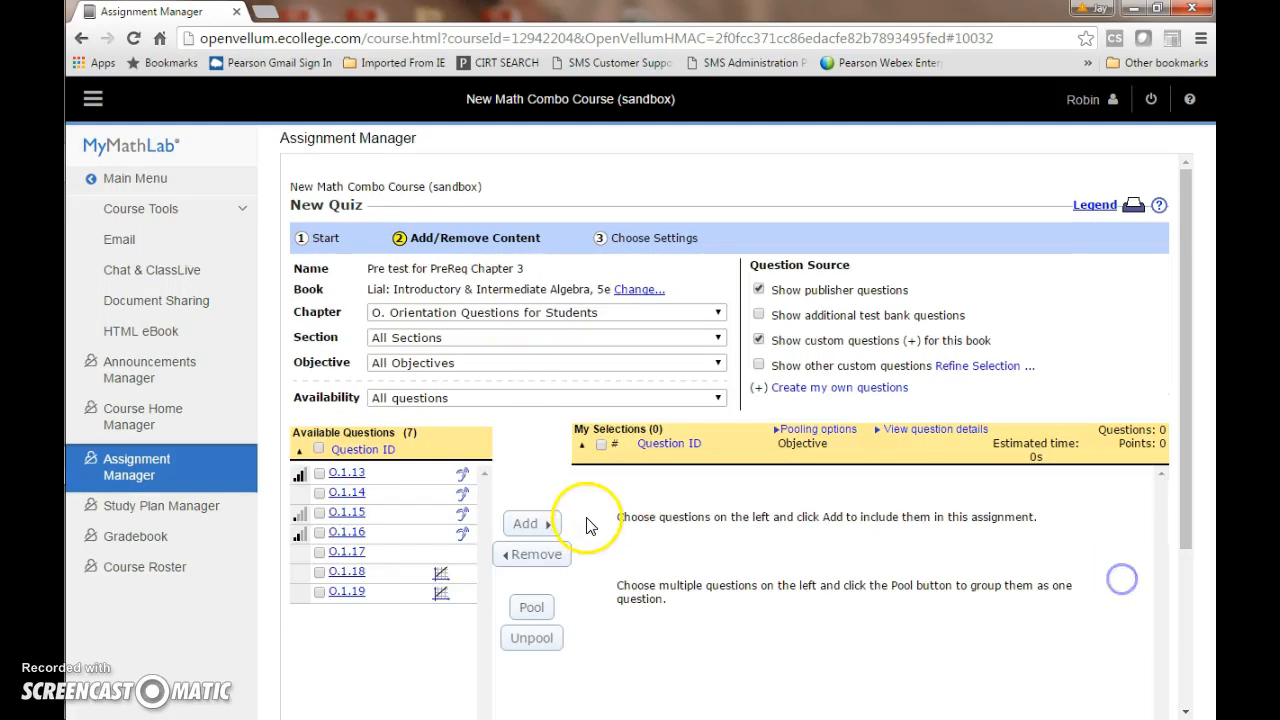
Add 30 questions from chapter 1, The Real Number System, to the quiz, and save and assign it without changing the category weights.
left_click(593, 311)
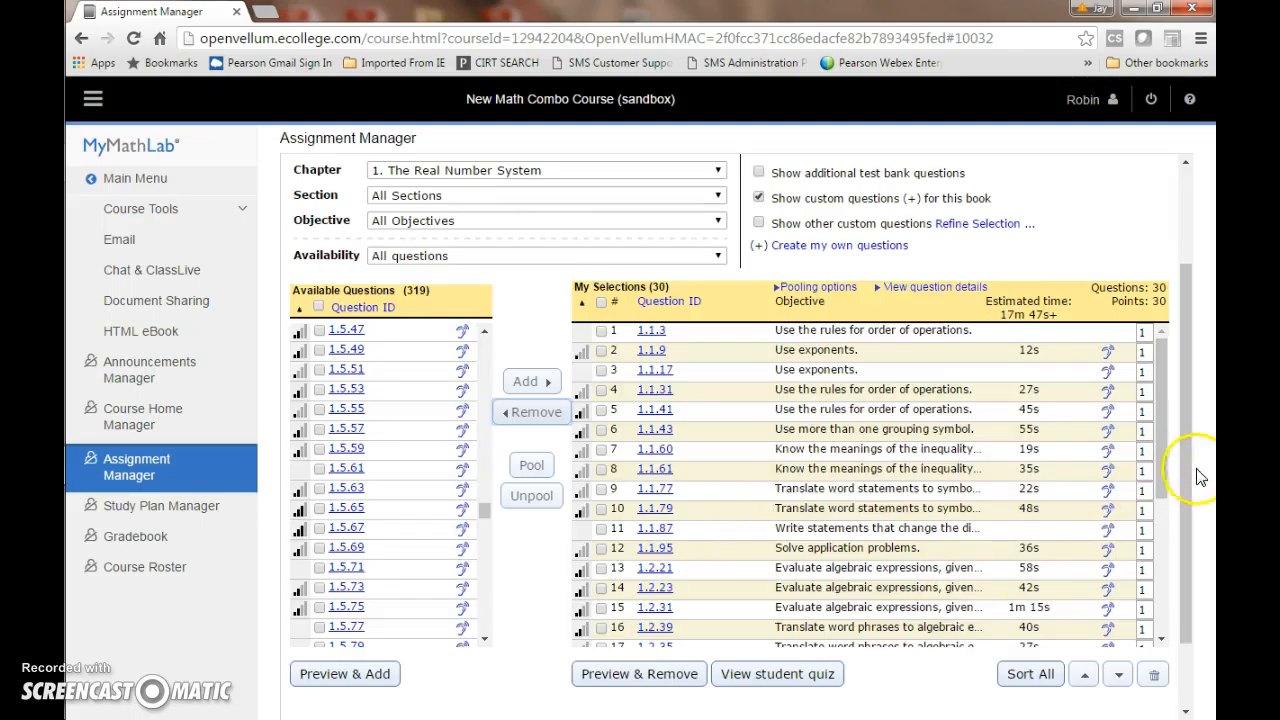
scroll(1190, 460, "up", 2)
left_click(643, 240)
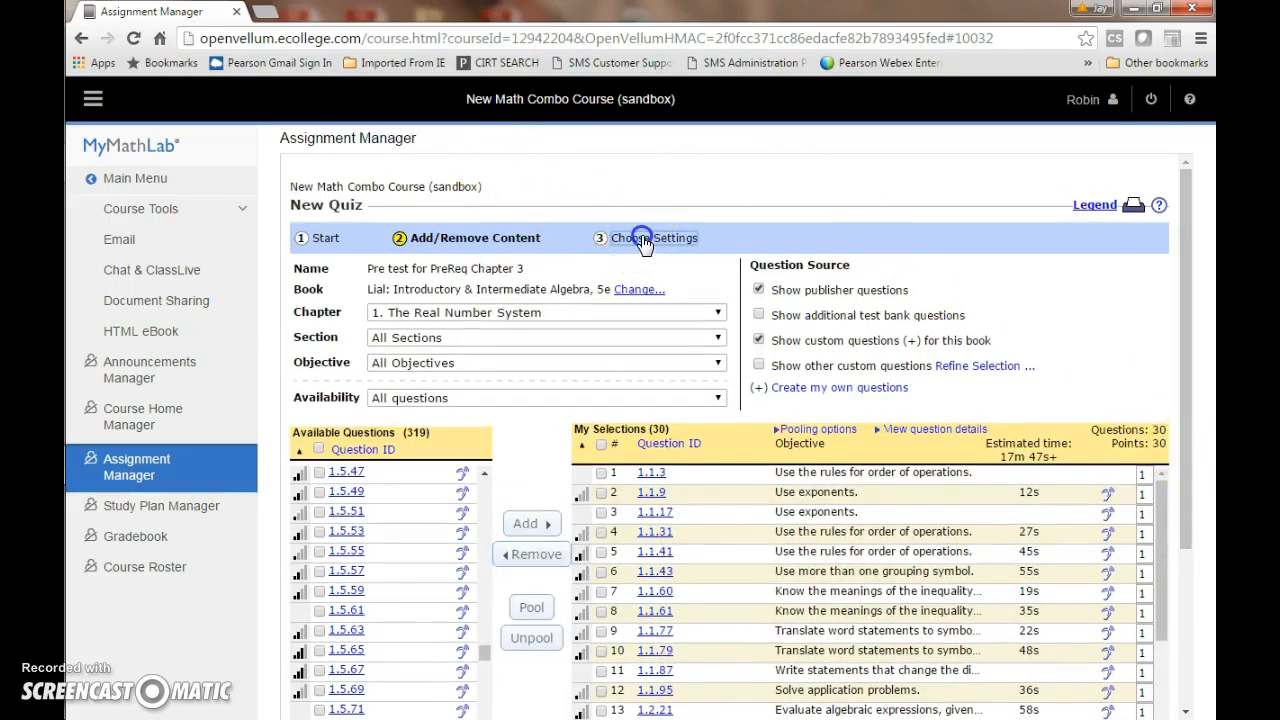
scroll(737, 394, "down", 7)
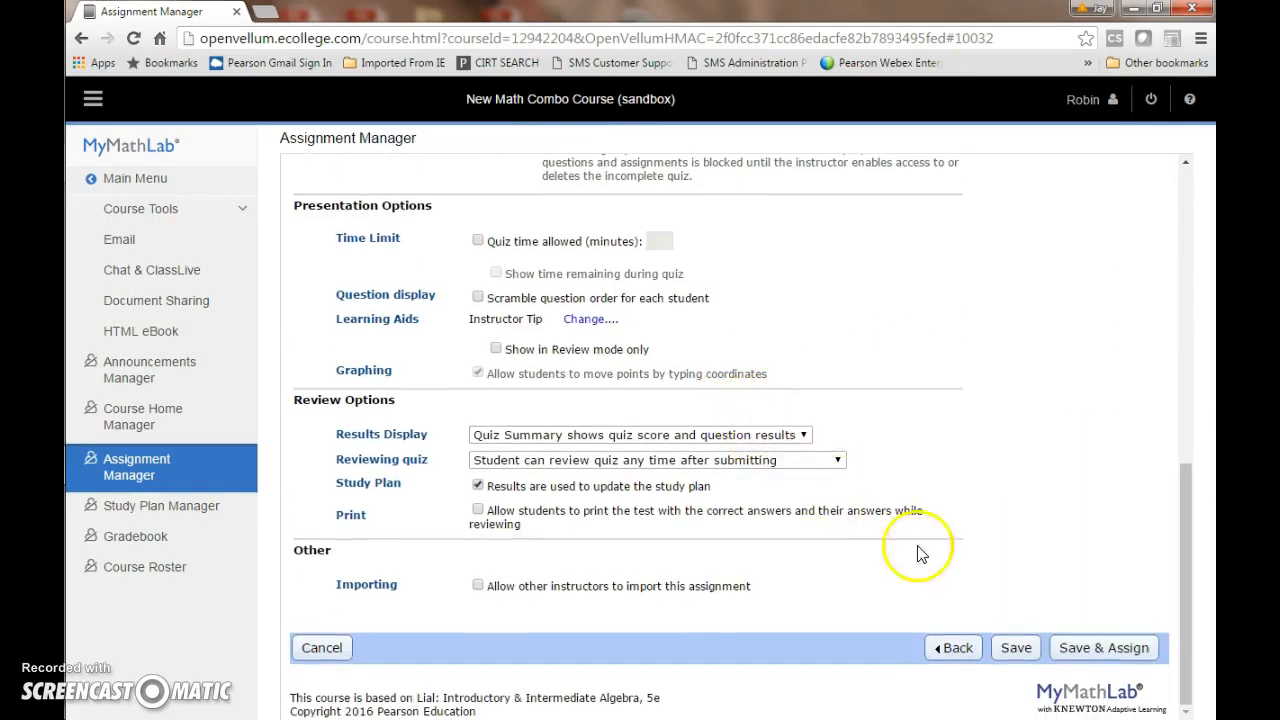
left_click(1104, 646)
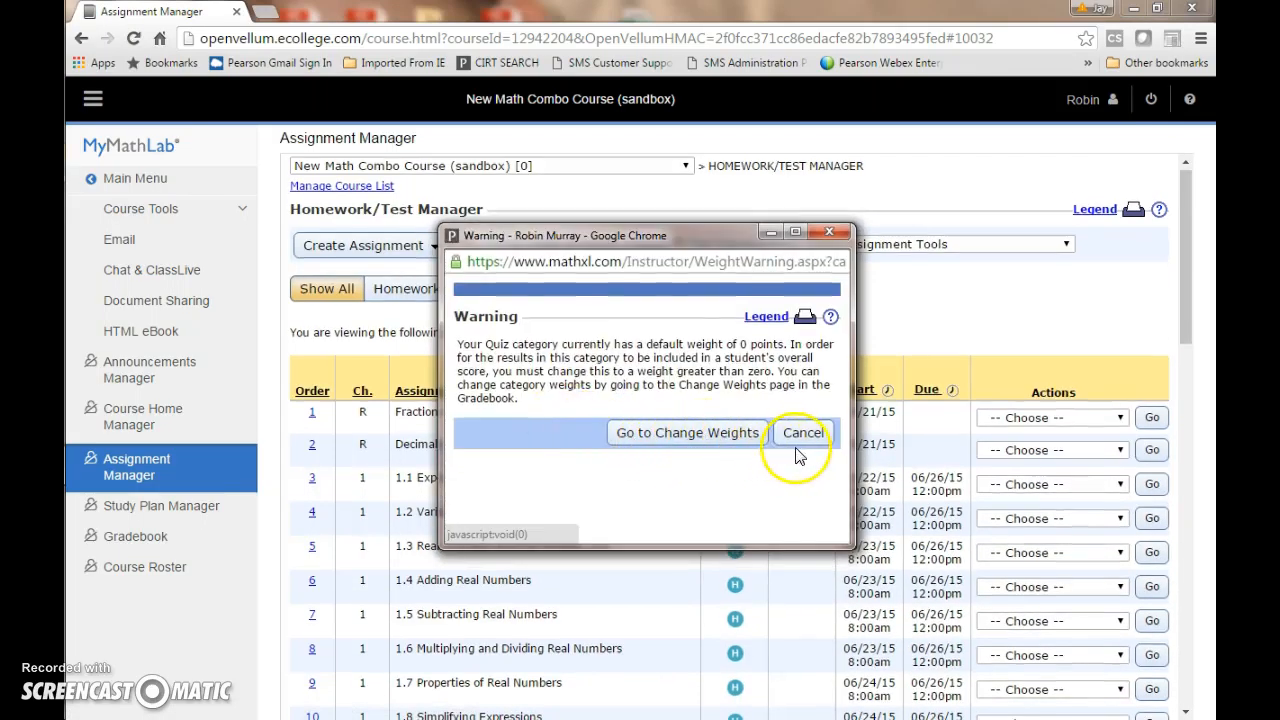
left_click(800, 438)
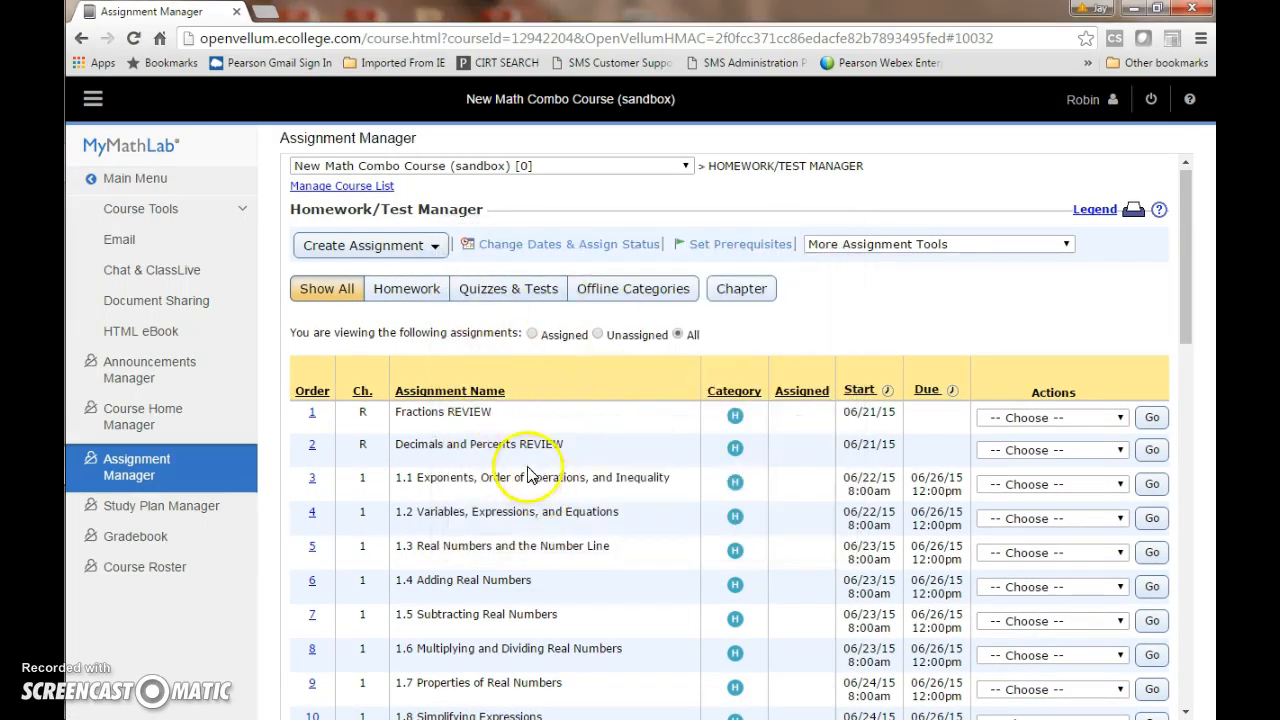
Create a new homework assignment named "PRQ HW 1.1".
left_click(427, 248)
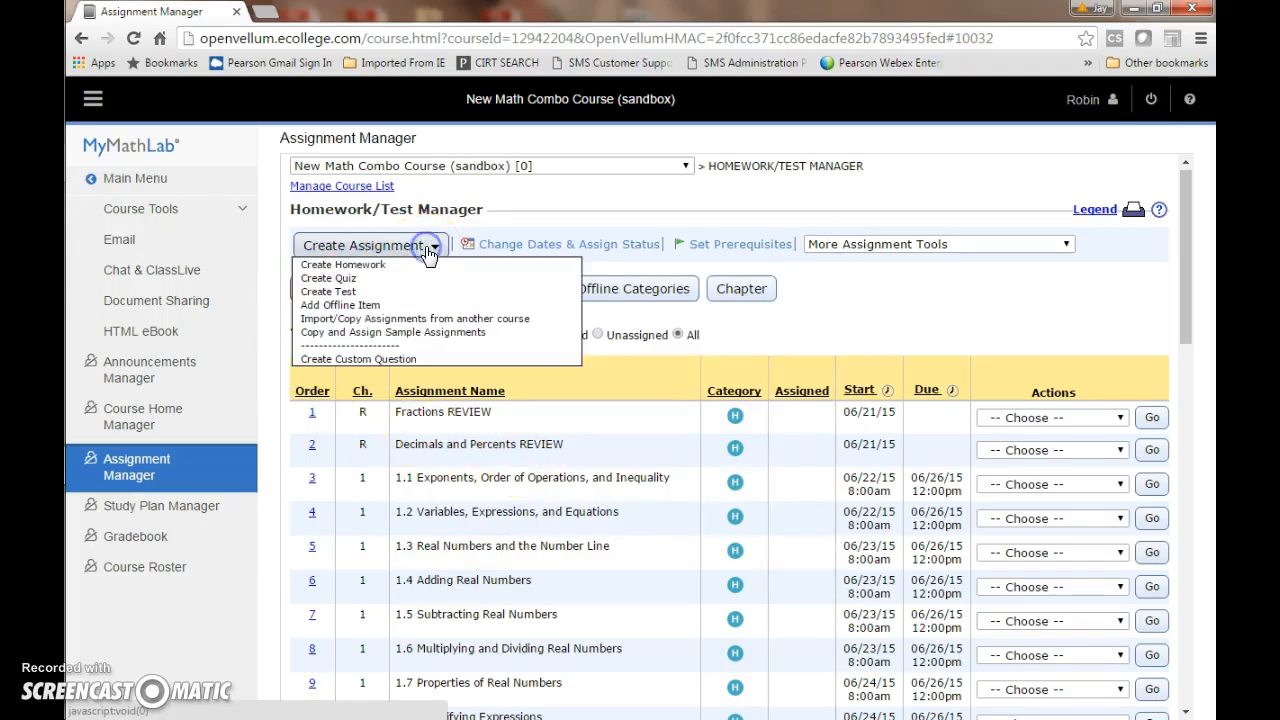
left_click(364, 270)
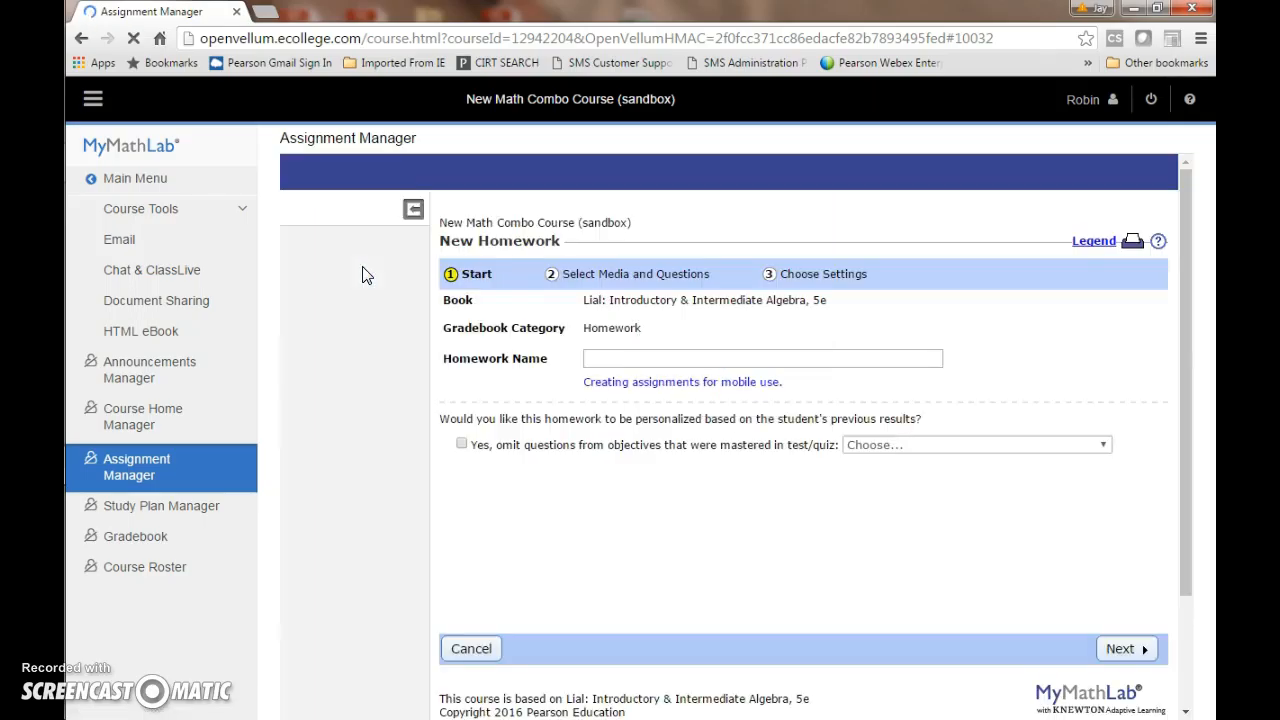
left_click(612, 358)
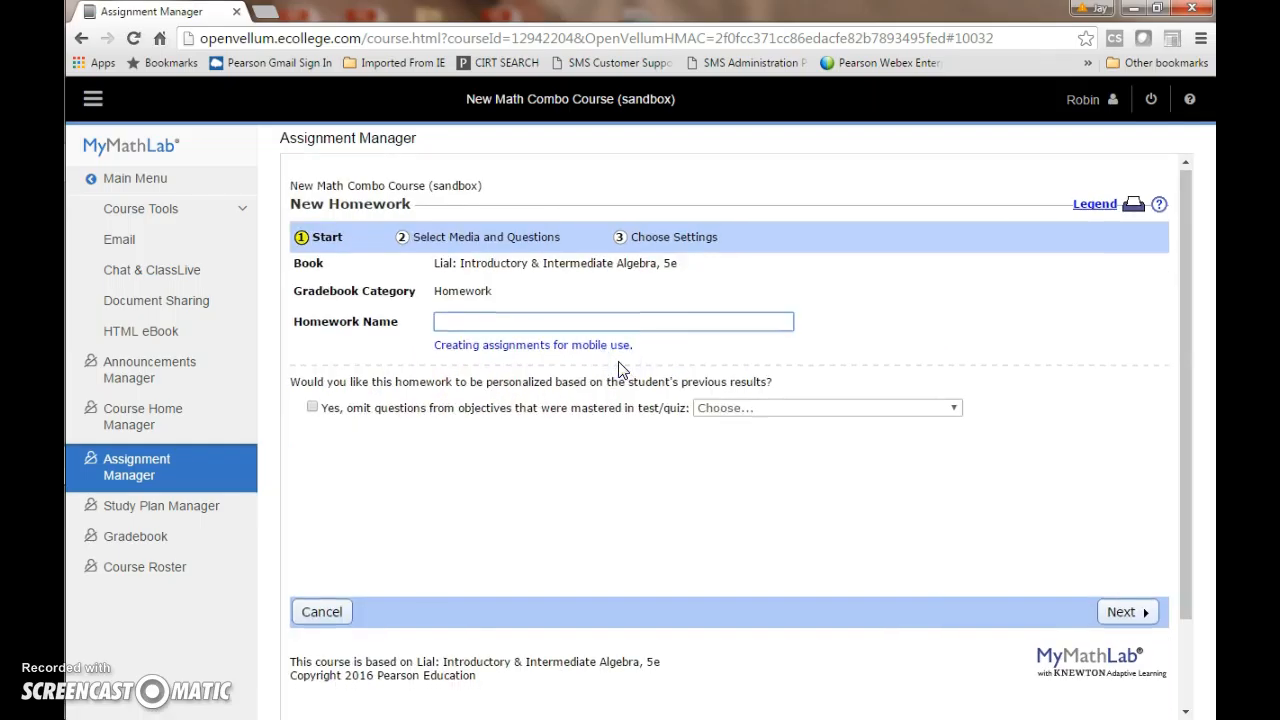
type("PRQ HW 1.1")
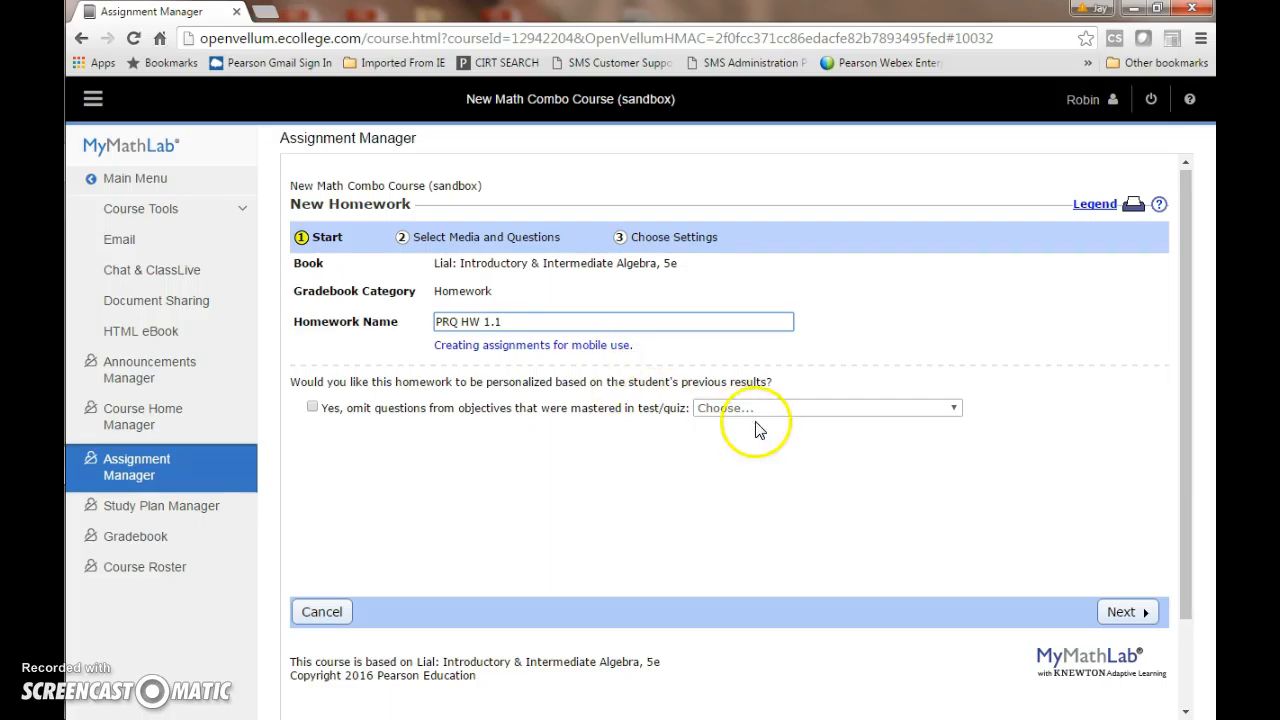
Personalize the homework by omitting questions from objectives mastered in "Pre test for PreReq Chapter 3", and proceed to question selection.
left_click(311, 407)
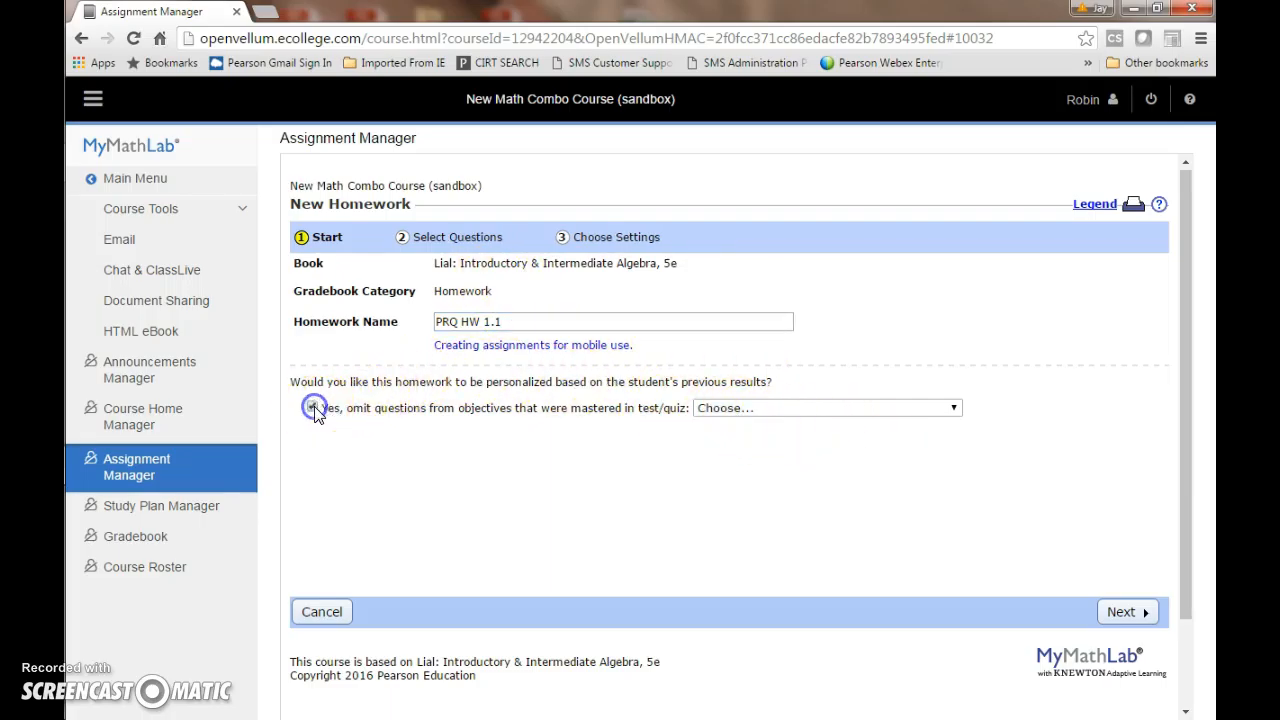
left_click(757, 412)
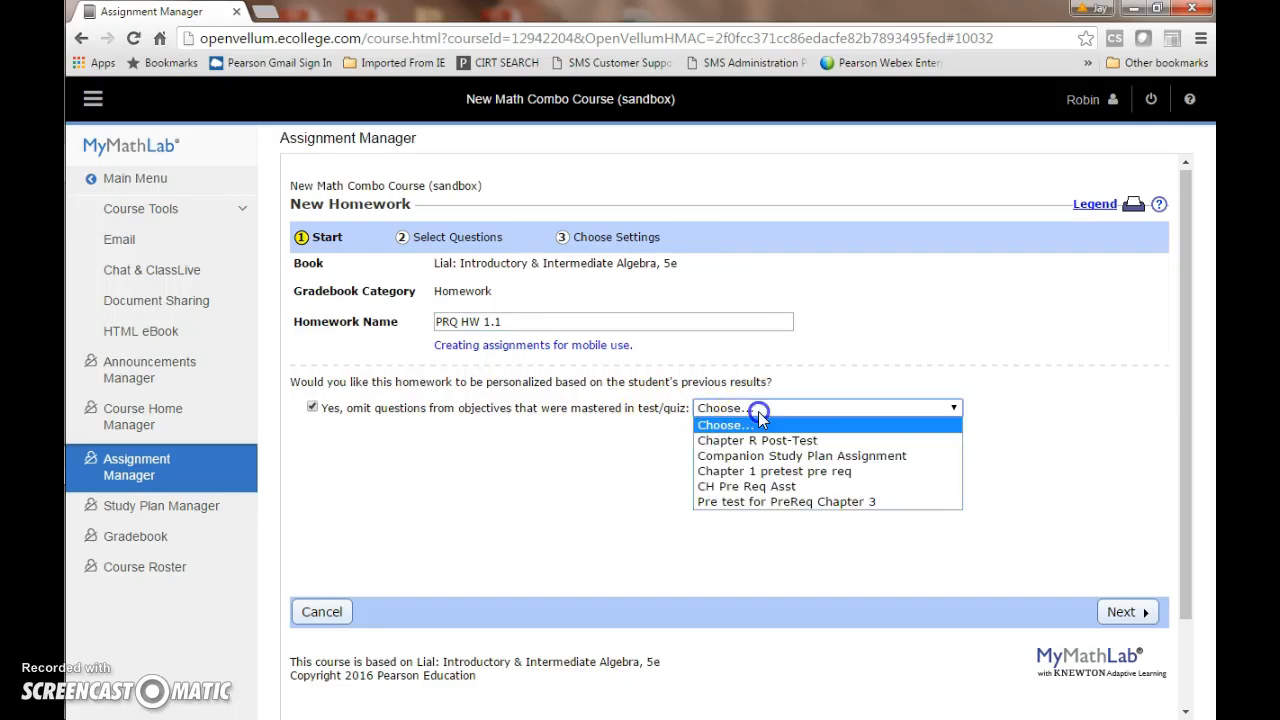
left_click(776, 503)
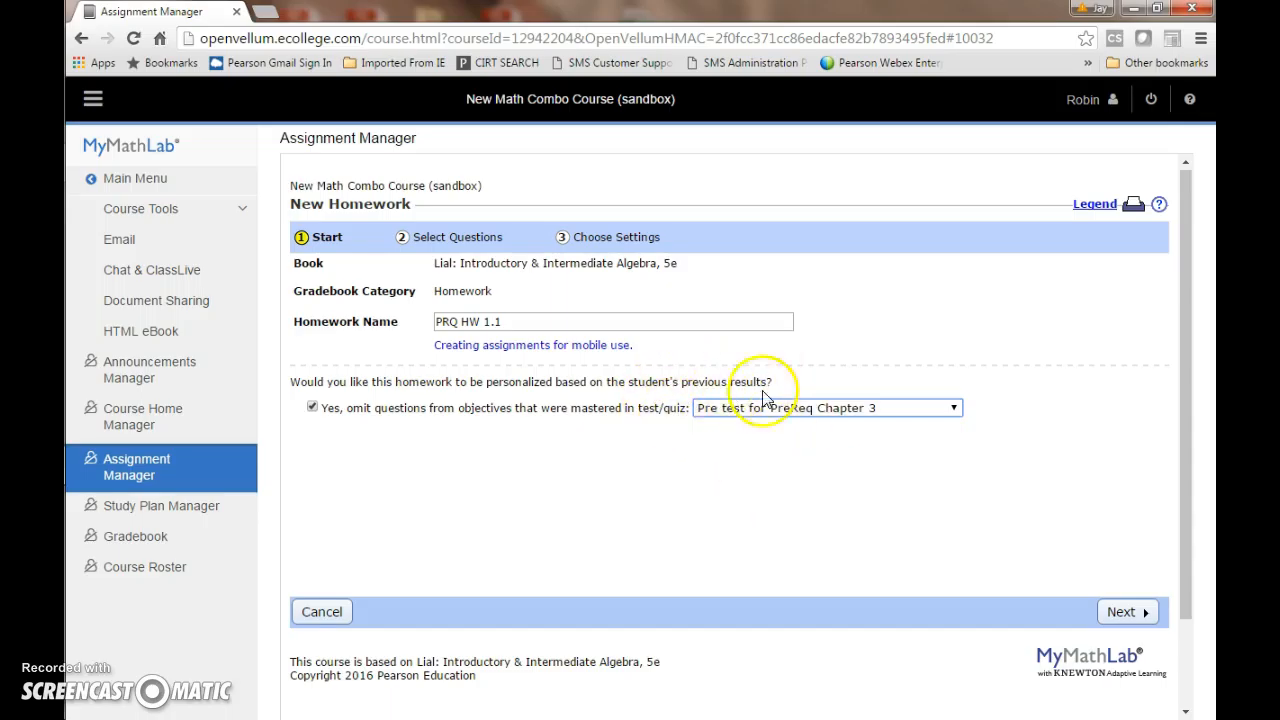
left_click(1124, 612)
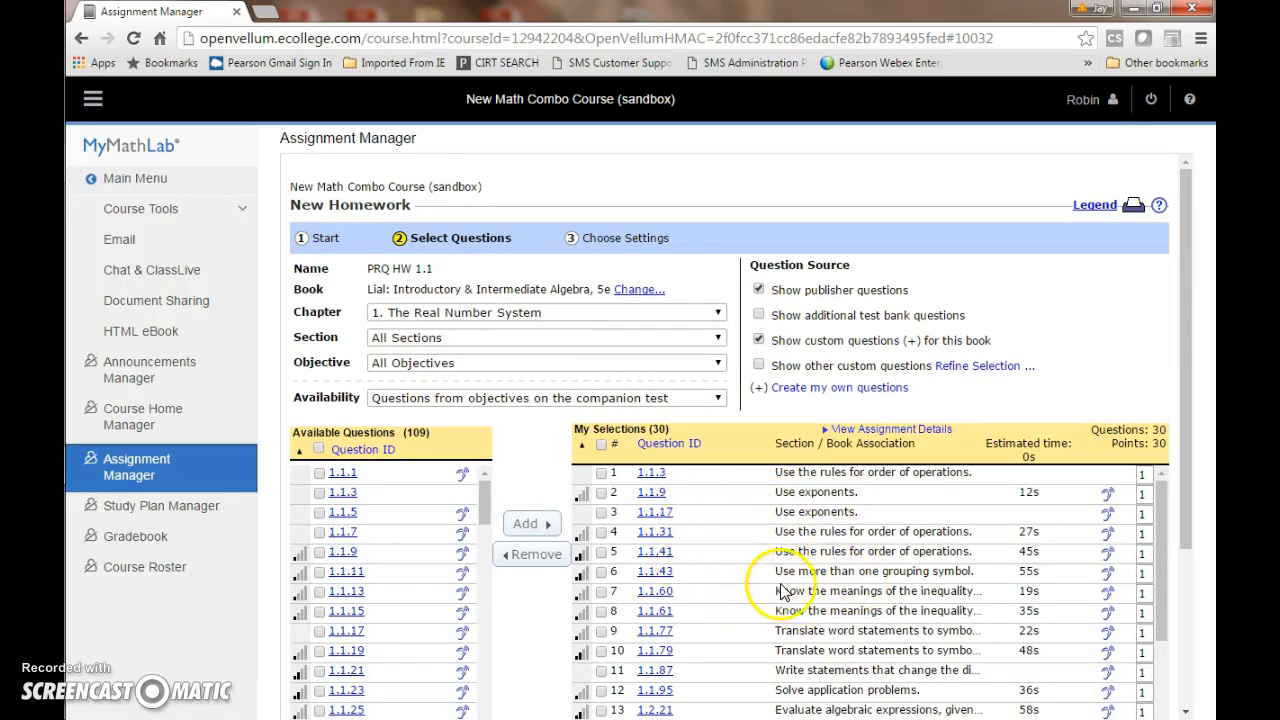
Remove all selected questions from PRQ HW 1.1 except the twelve from section 1.1 (1.1.3 to 1.1.95).
scroll(781, 590, "down", 2)
scroll(781, 590, "up", 2)
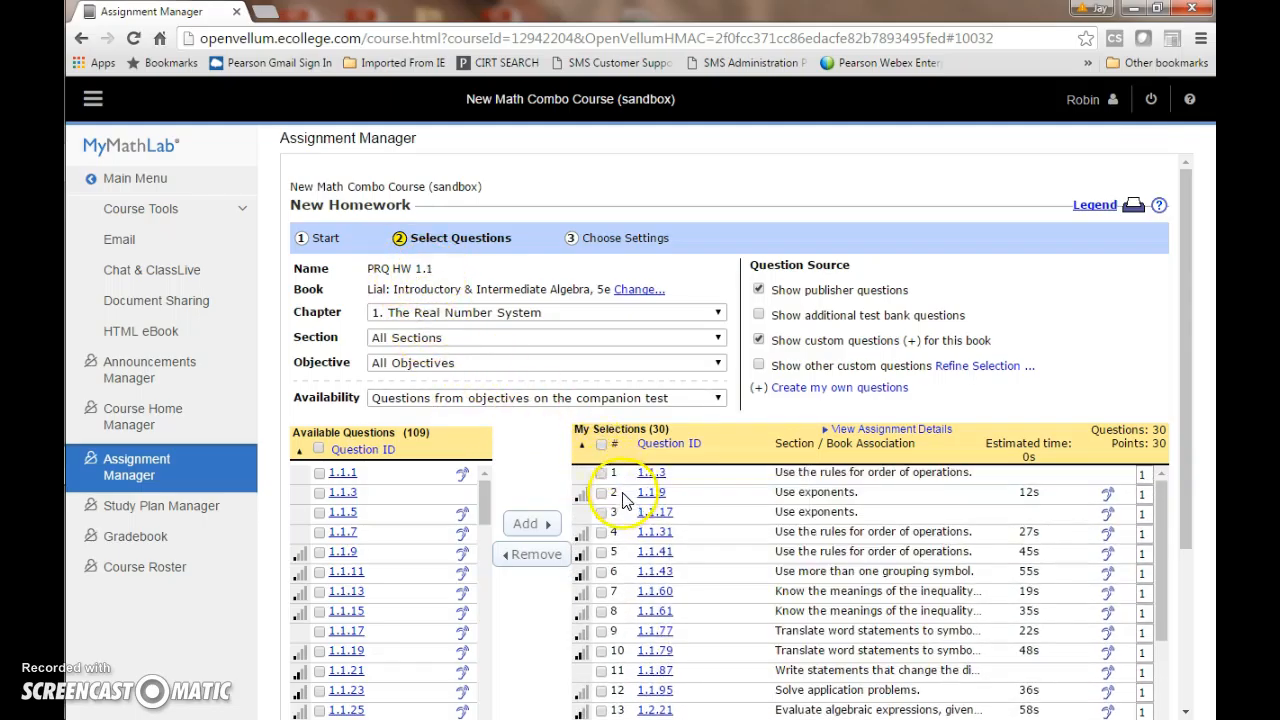
left_click(601, 446)
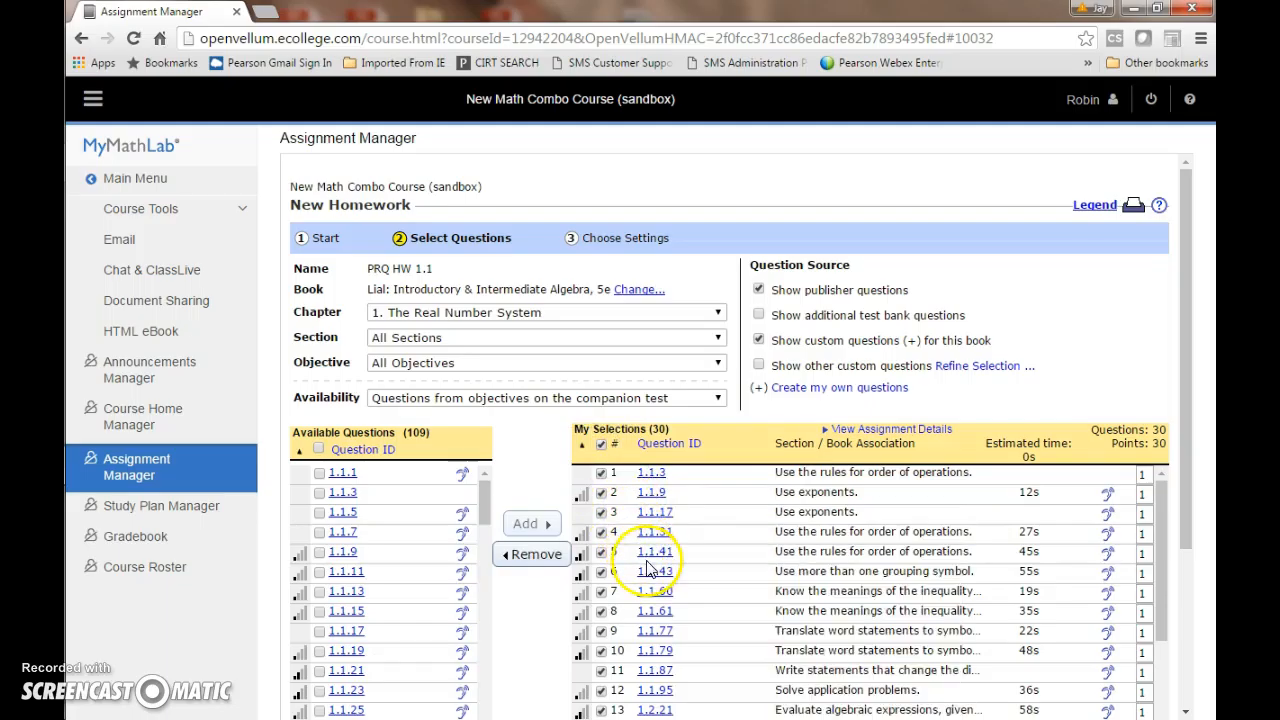
mouse_move(649, 581)
left_click(601, 472)
left_click(602, 533)
left_click(601, 571)
left_click(601, 591)
left_click(602, 611)
left_click(601, 631)
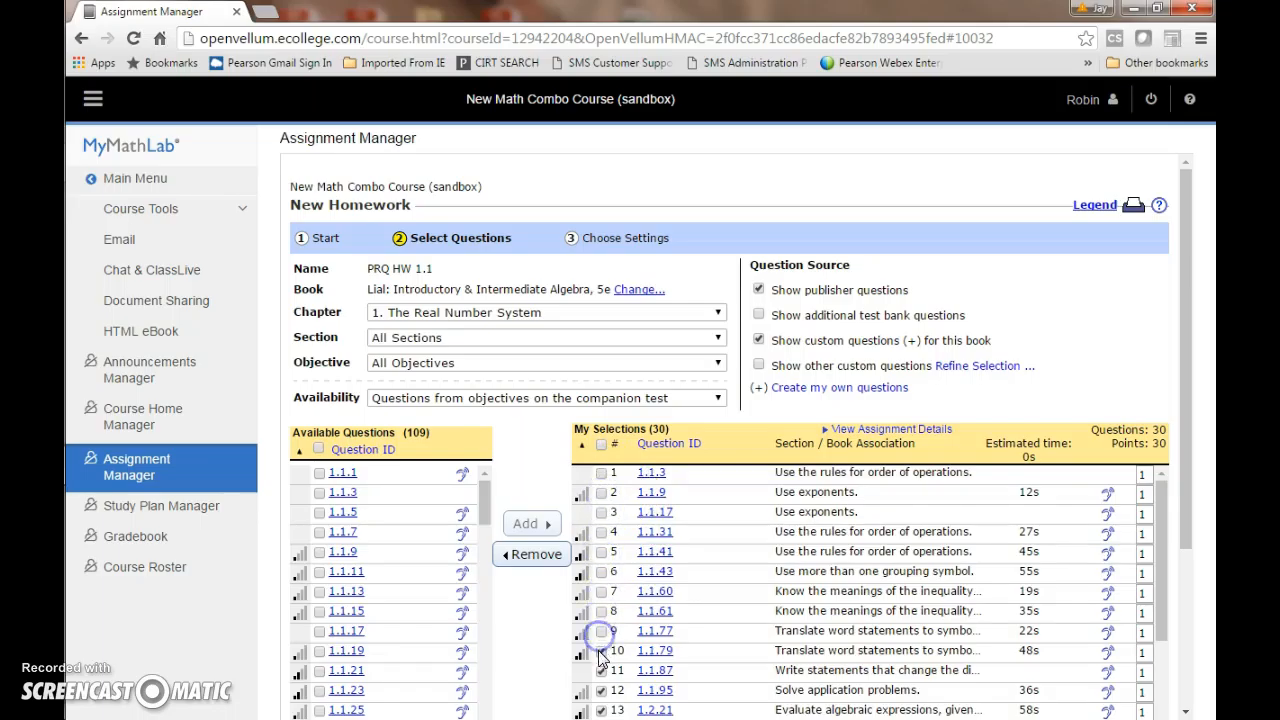
scroll(605, 668, "down", 3)
left_click(603, 491)
left_click(601, 511)
left_click(536, 554)
left_click(712, 170)
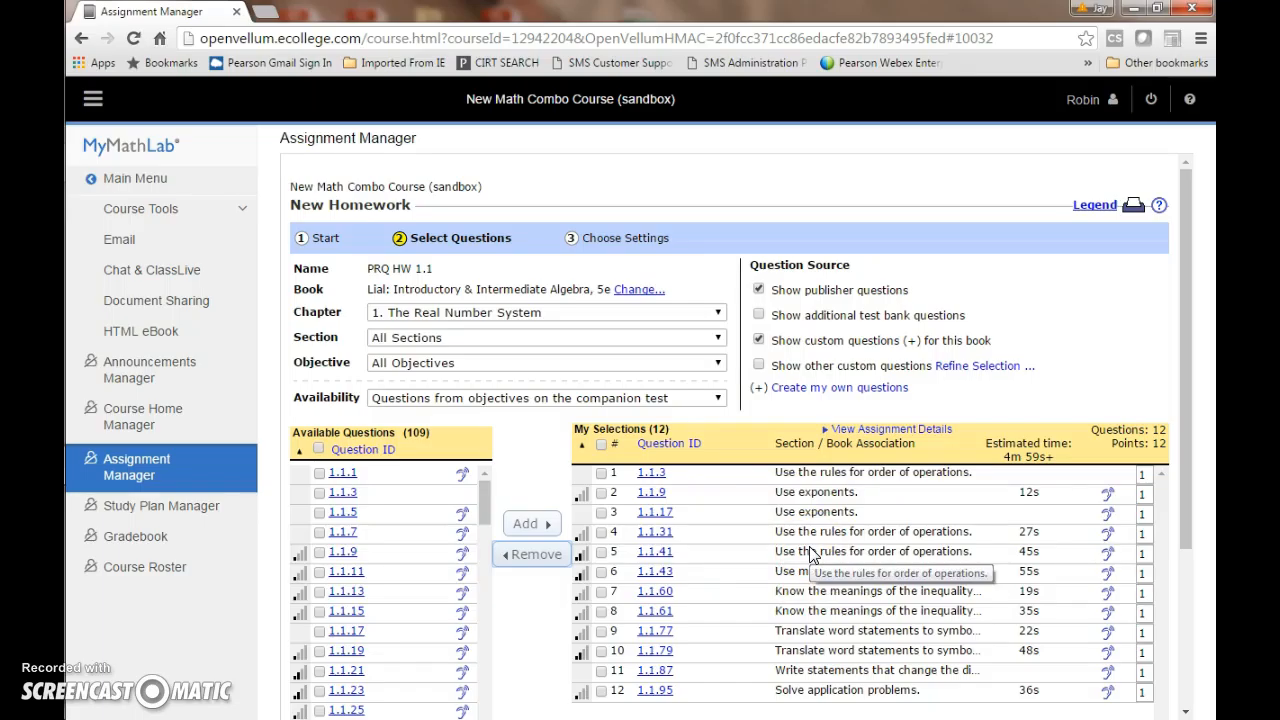
Proceed to the settings of PRQ HW 1.1, leave them at their defaults, and save and assign the homework.
scroll(770, 530, "down", 3)
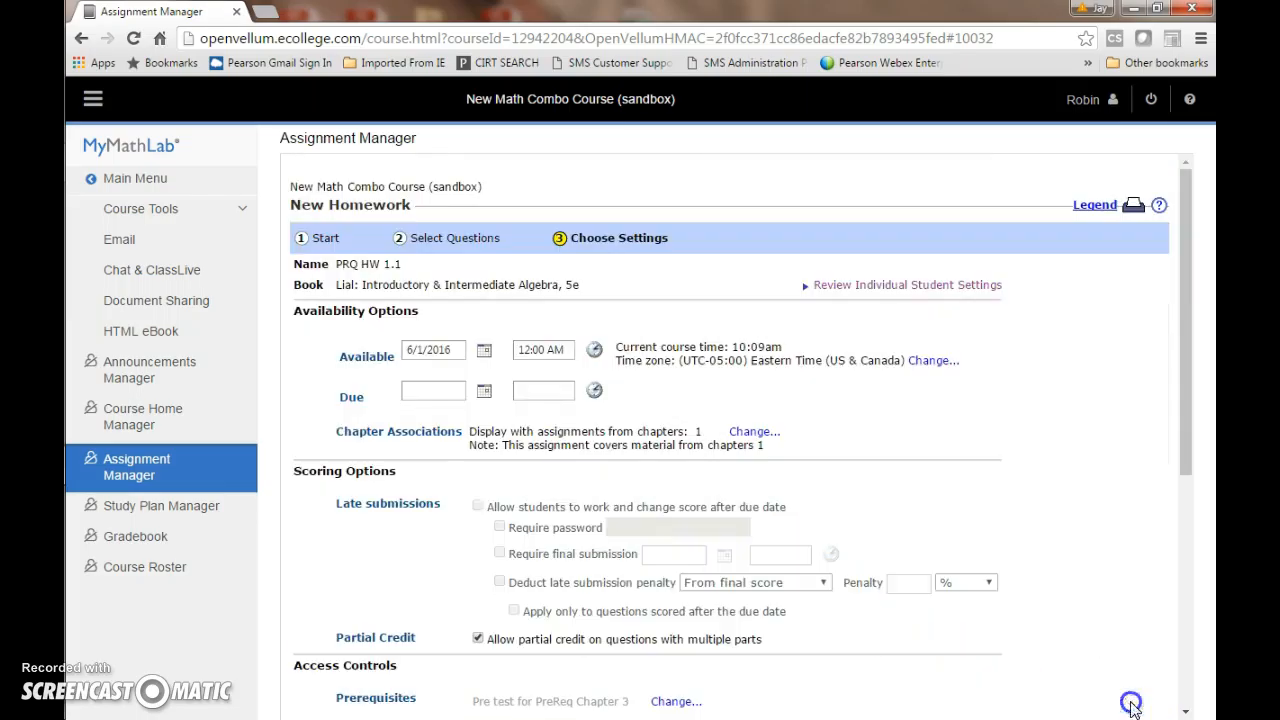
scroll(1095, 650, "down", 5)
left_click(1092, 645)
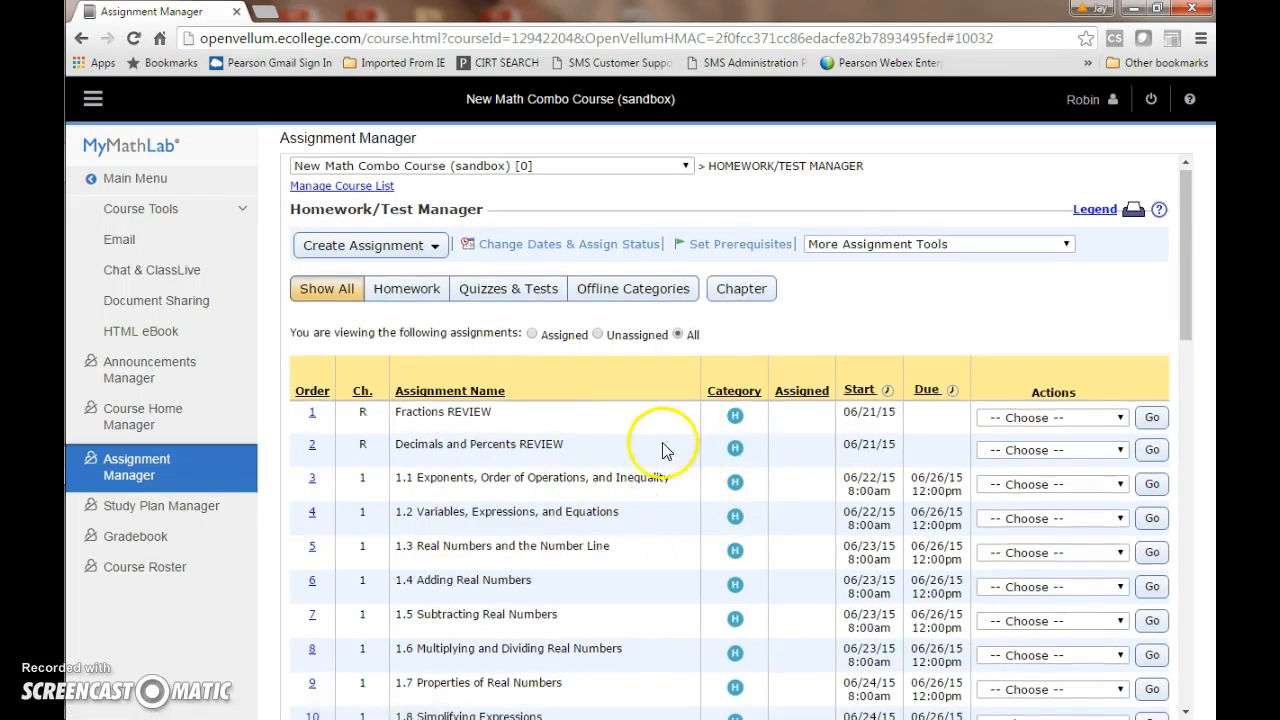
Create another new homework assignment named "Pre Req HW 1.2".
left_click(400, 255)
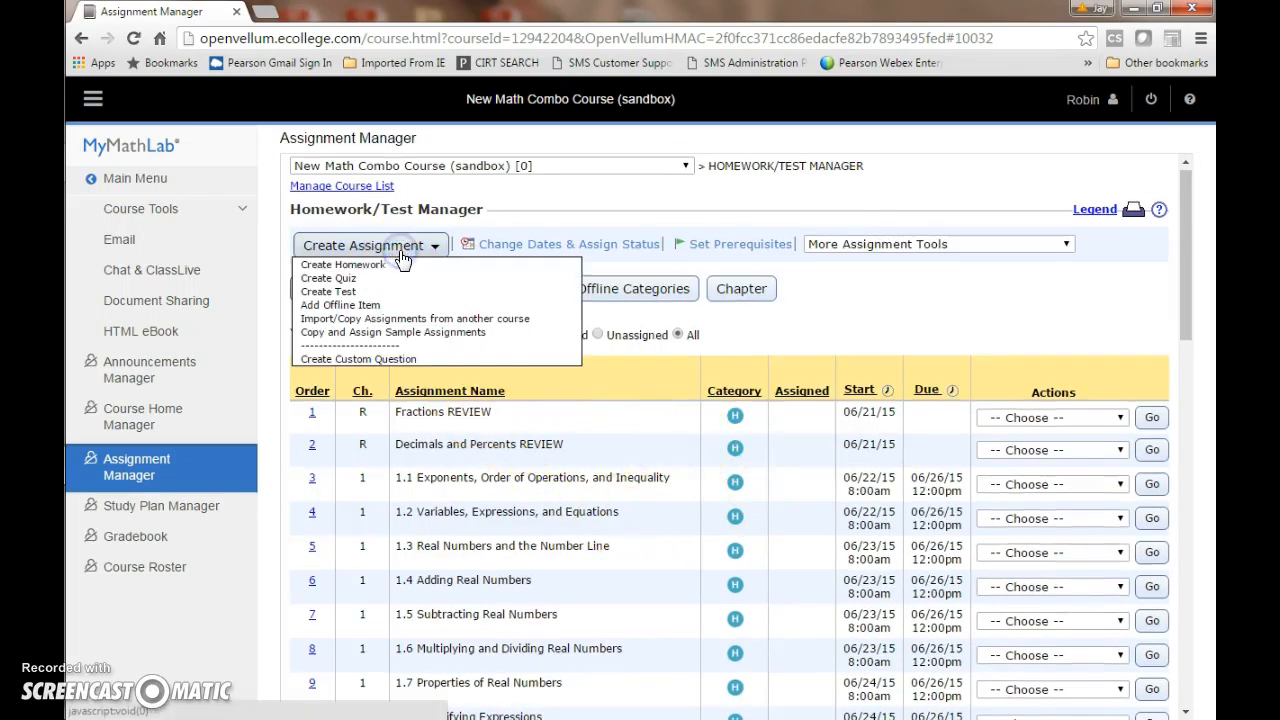
left_click(362, 263)
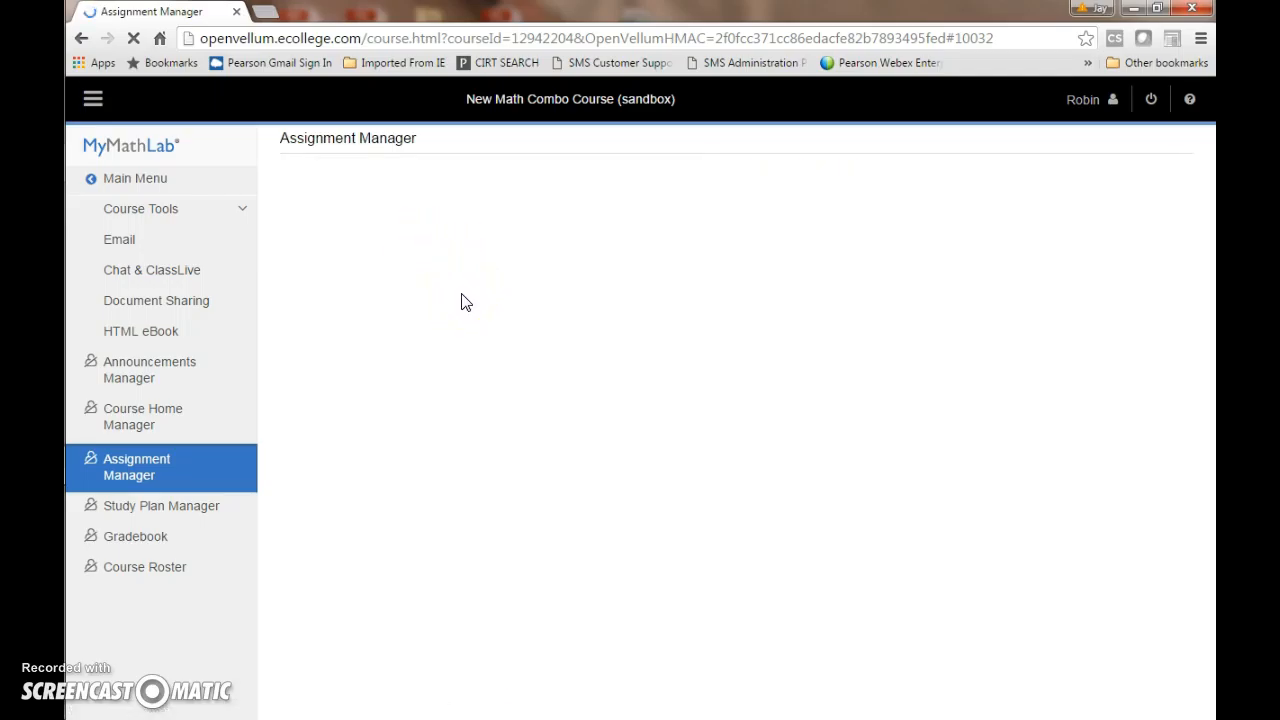
left_click(620, 357)
type("pr")
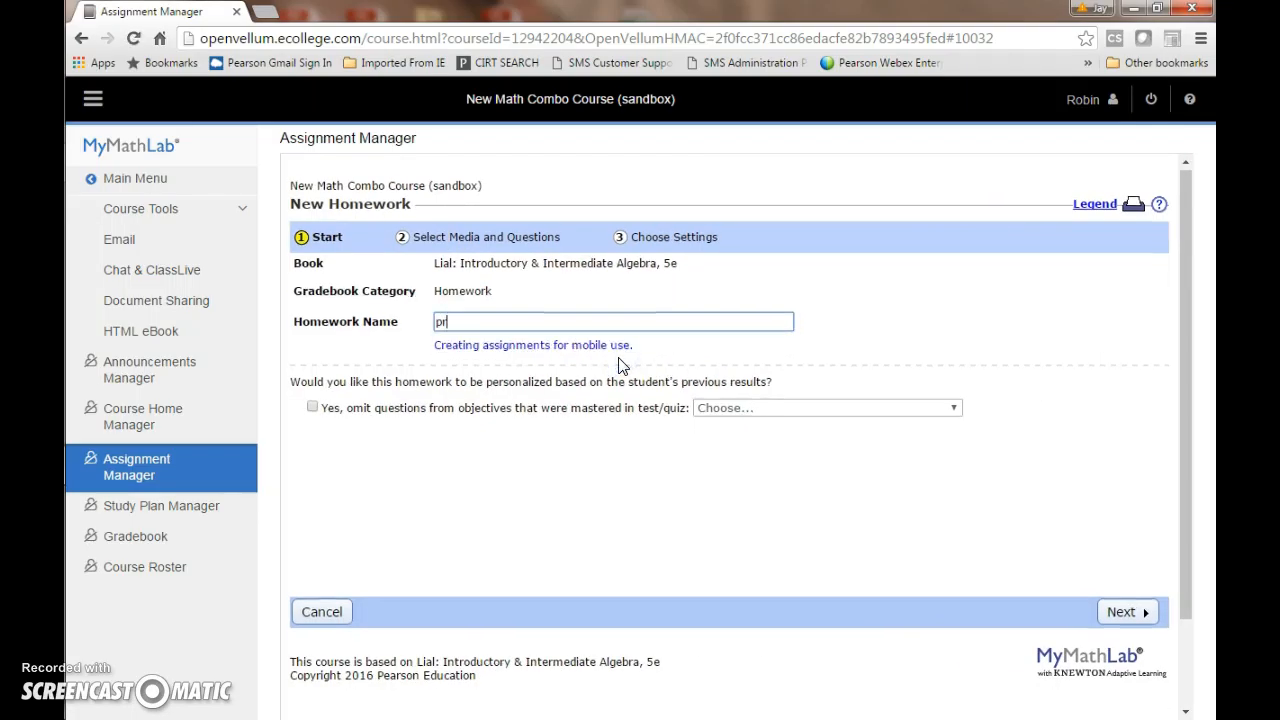
key("BackSpace")
key("BackSpace")
type("P")
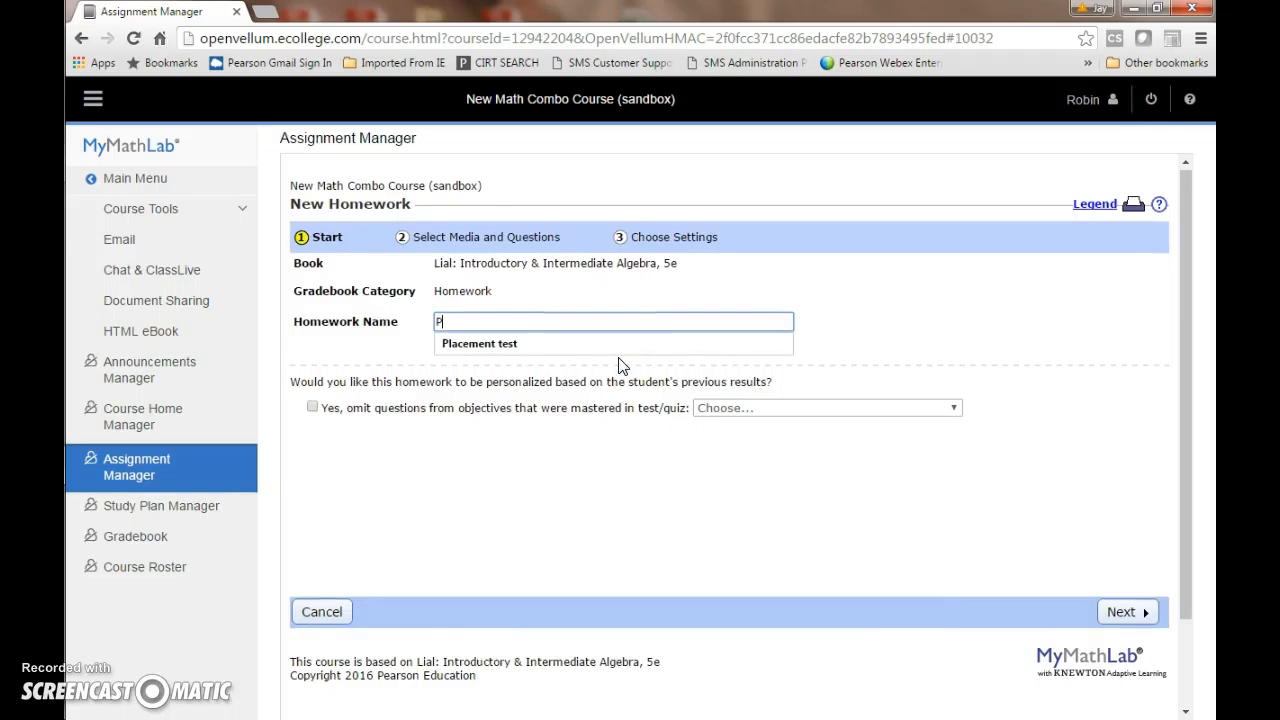
type("re Req HW 1.2")
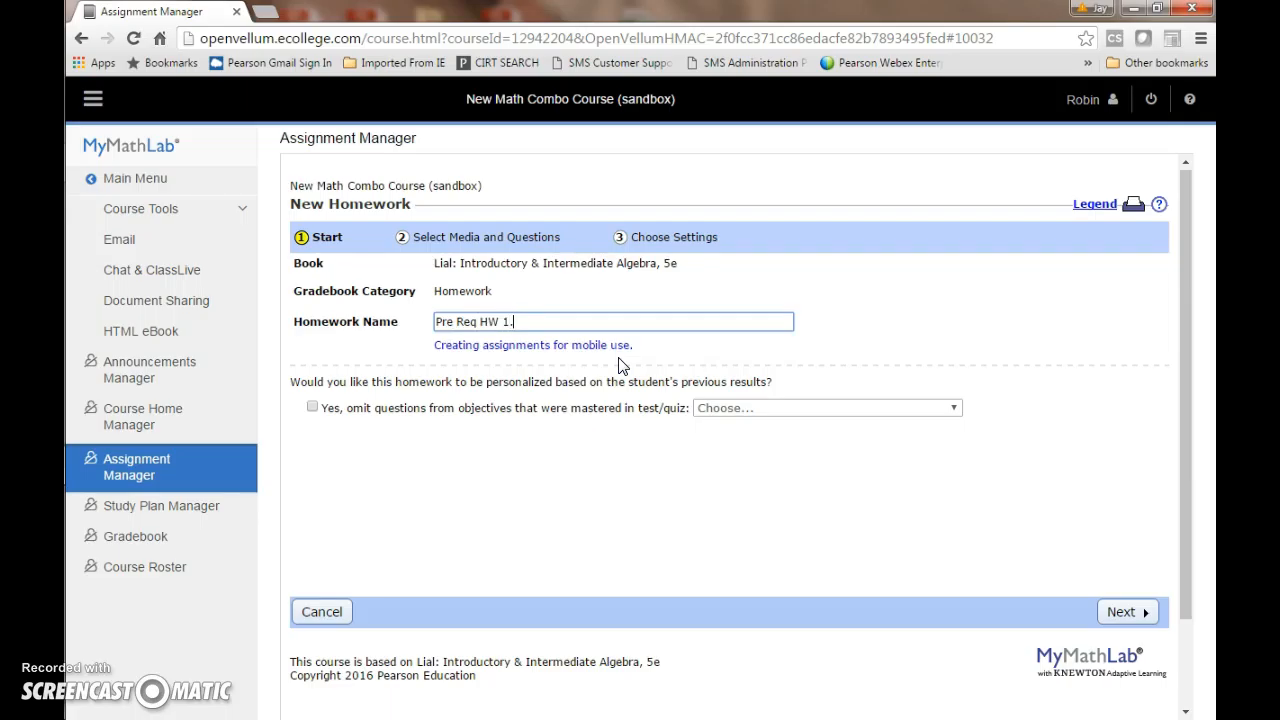
Make Pre Req HW 1.2 omit objectives mastered in "Pre test for PreReq Chapter 3", and proceed to its question selection.
left_click(312, 407)
left_click(850, 408)
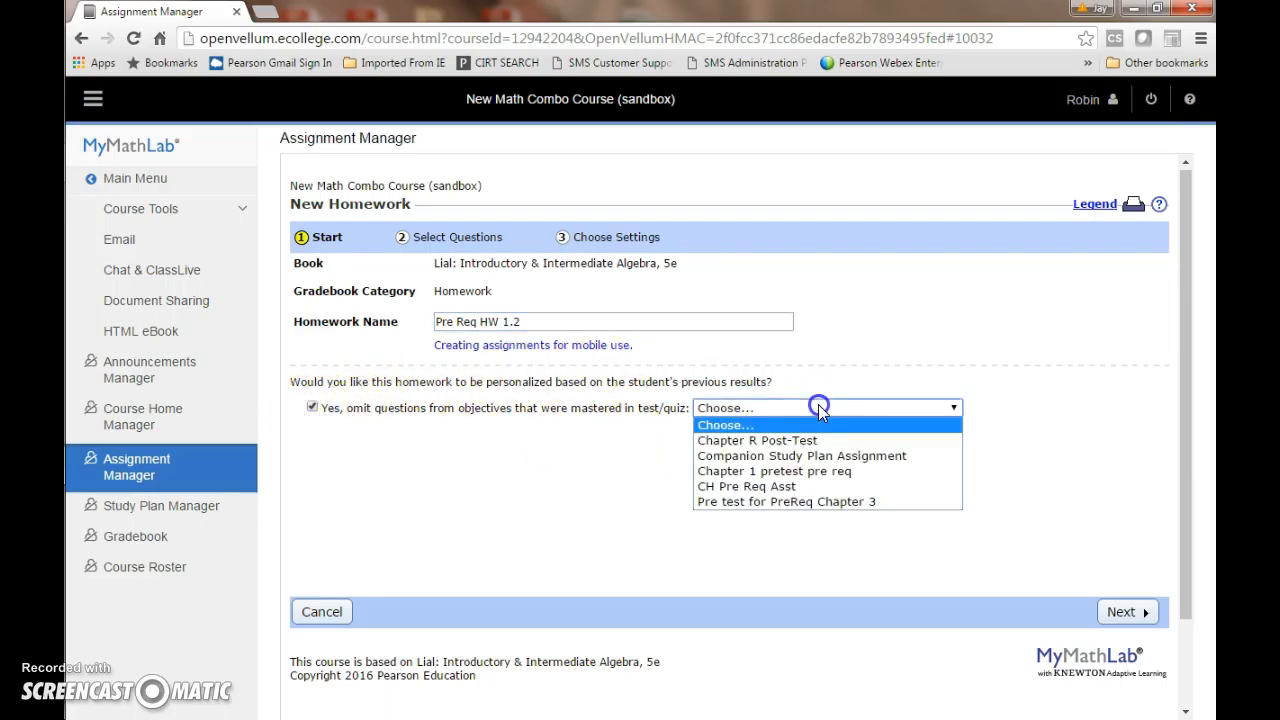
left_click(816, 503)
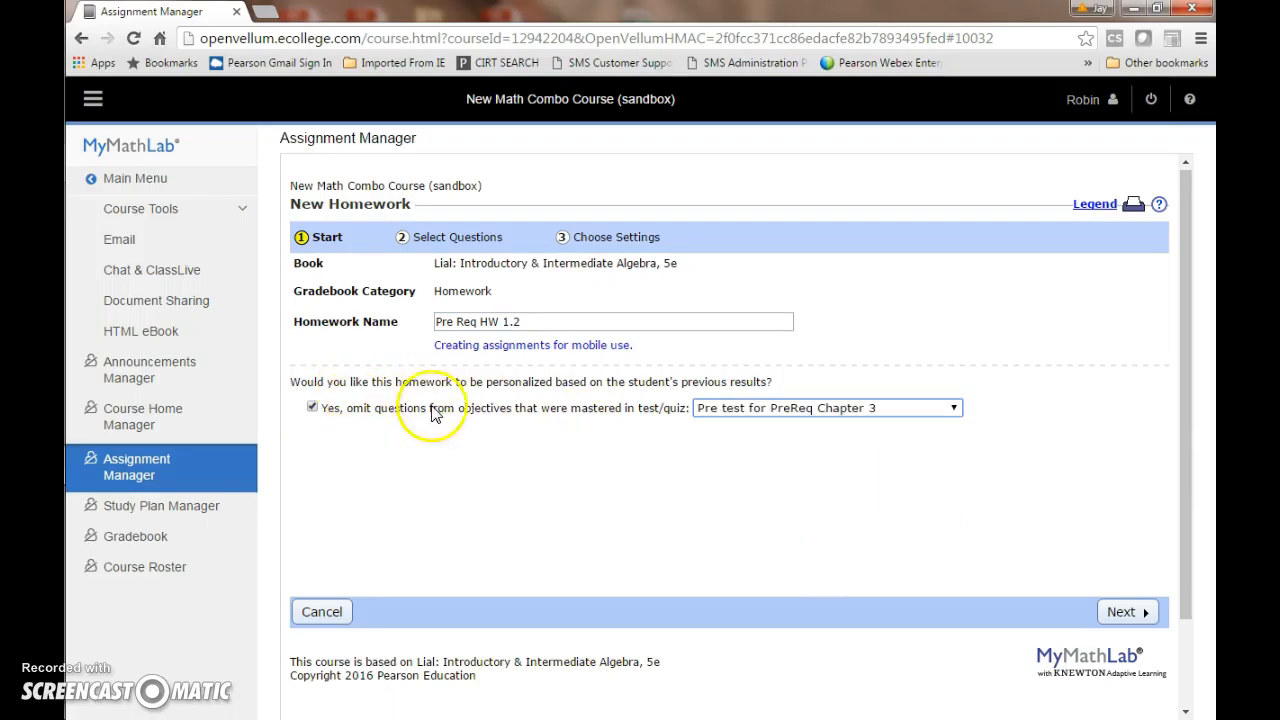
left_click(1122, 612)
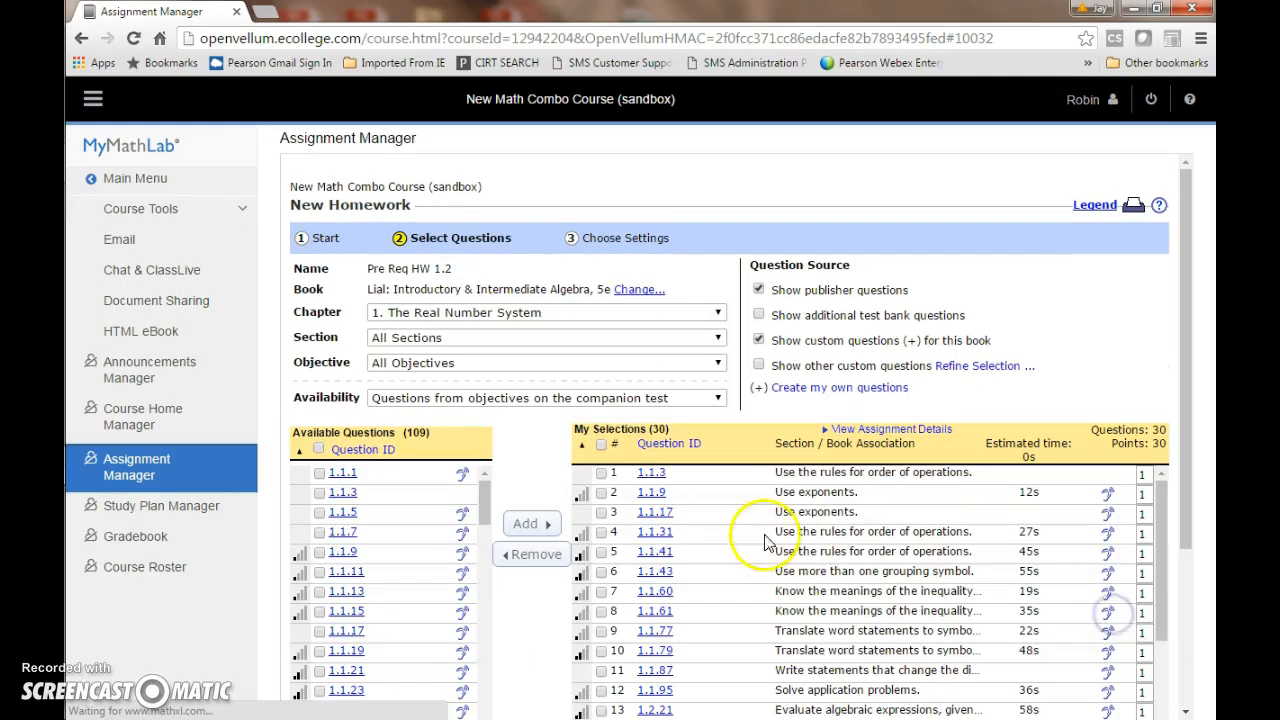
Remove all selected questions from Pre Req HW 1.2 except the eight from section 1.2 (1.2.21 to 1.2.79-GC).
left_click(601, 444)
scroll(636, 563, "down", 3)
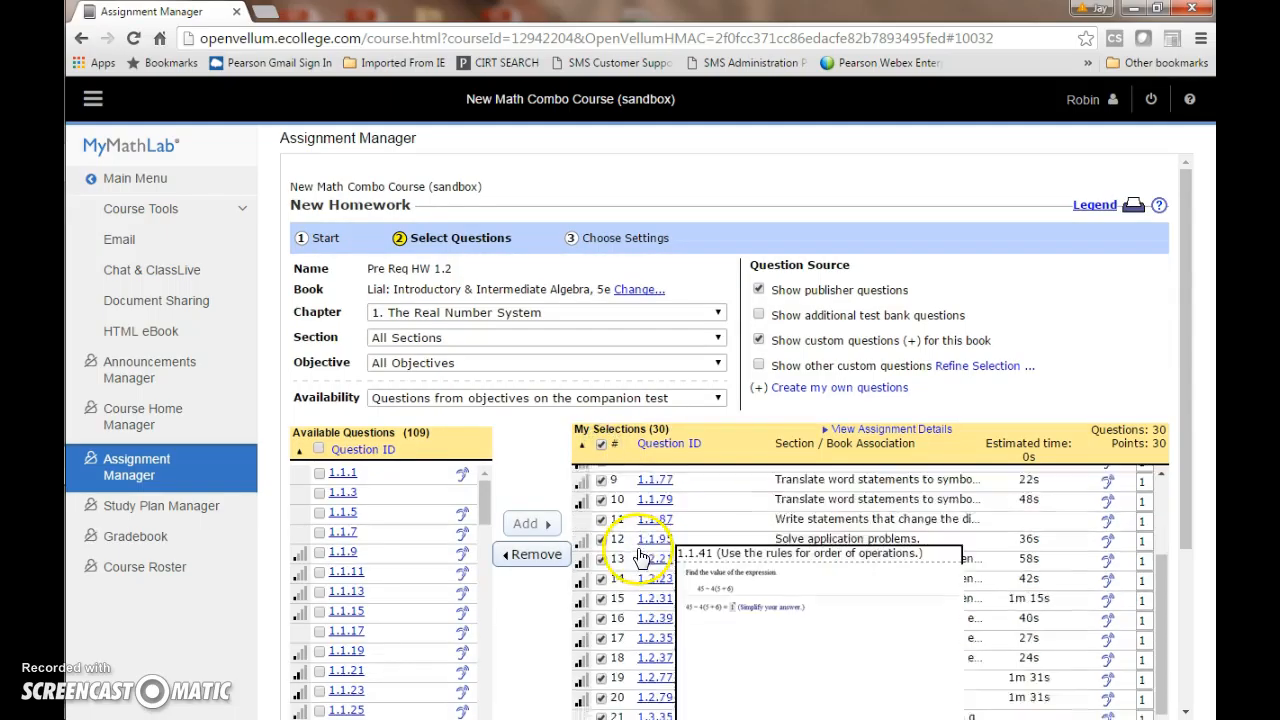
left_click(601, 530)
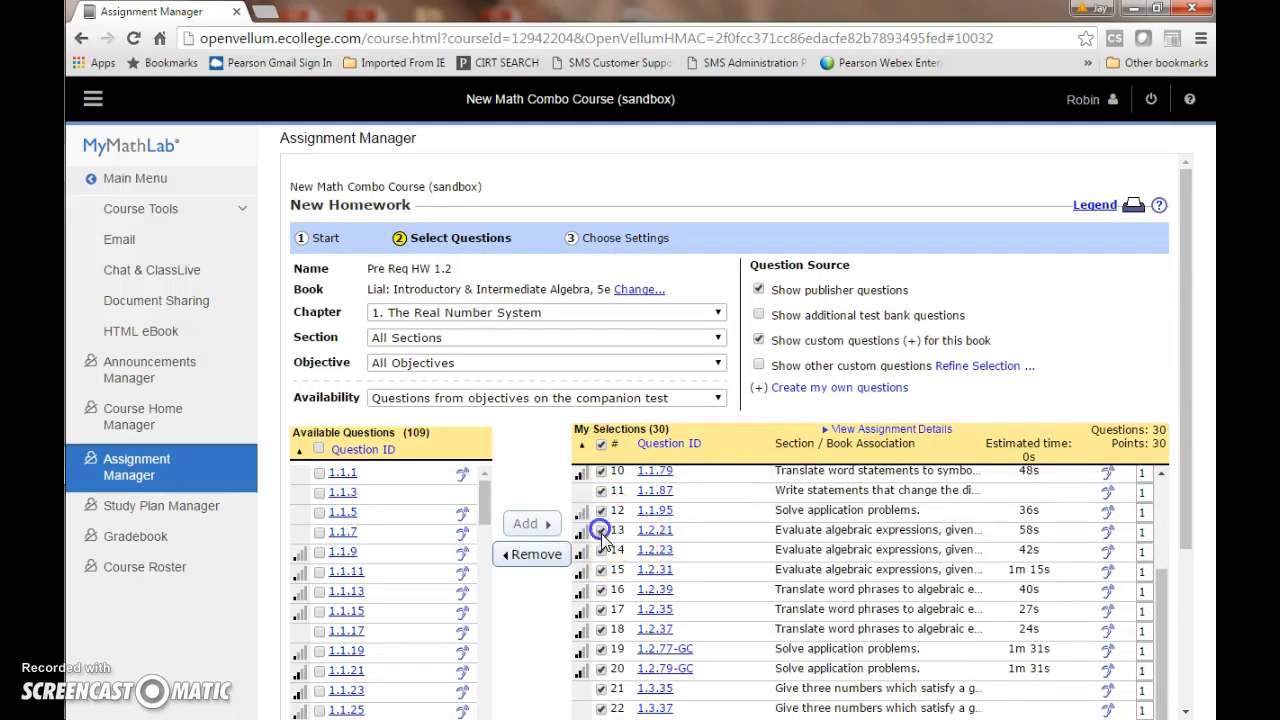
left_click(601, 590)
left_click(601, 629)
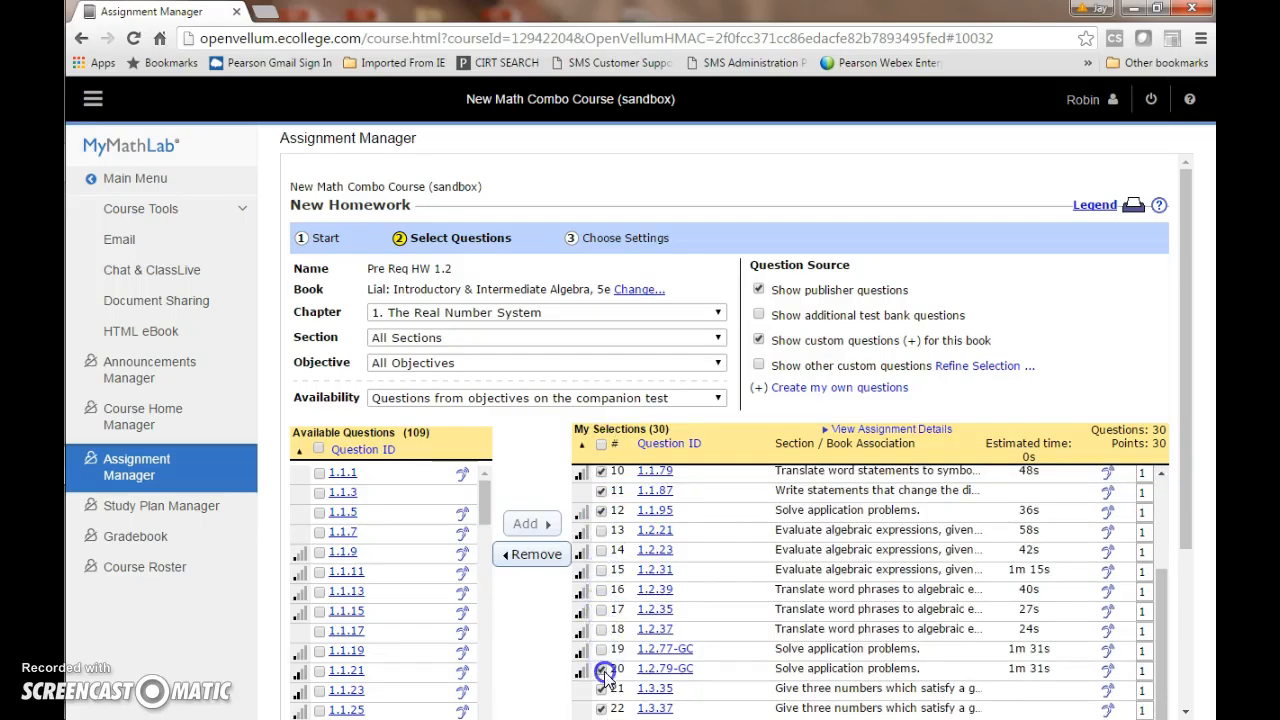
left_click(545, 557)
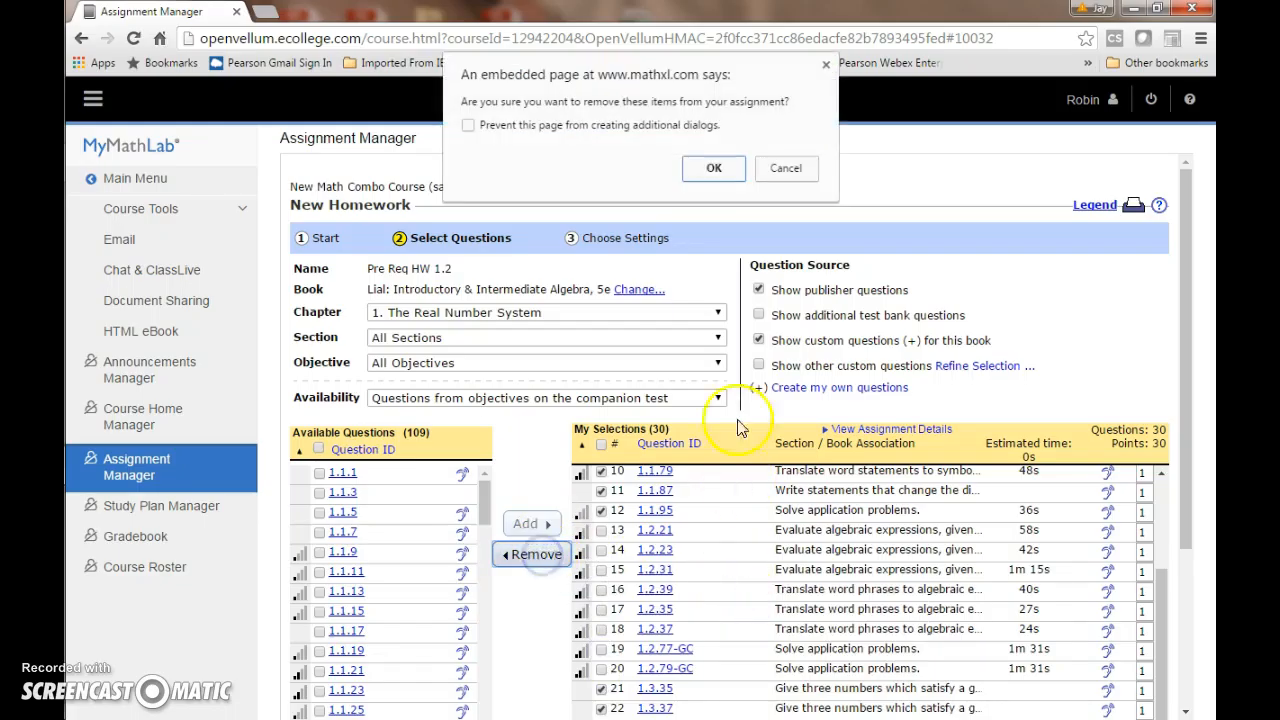
left_click(712, 167)
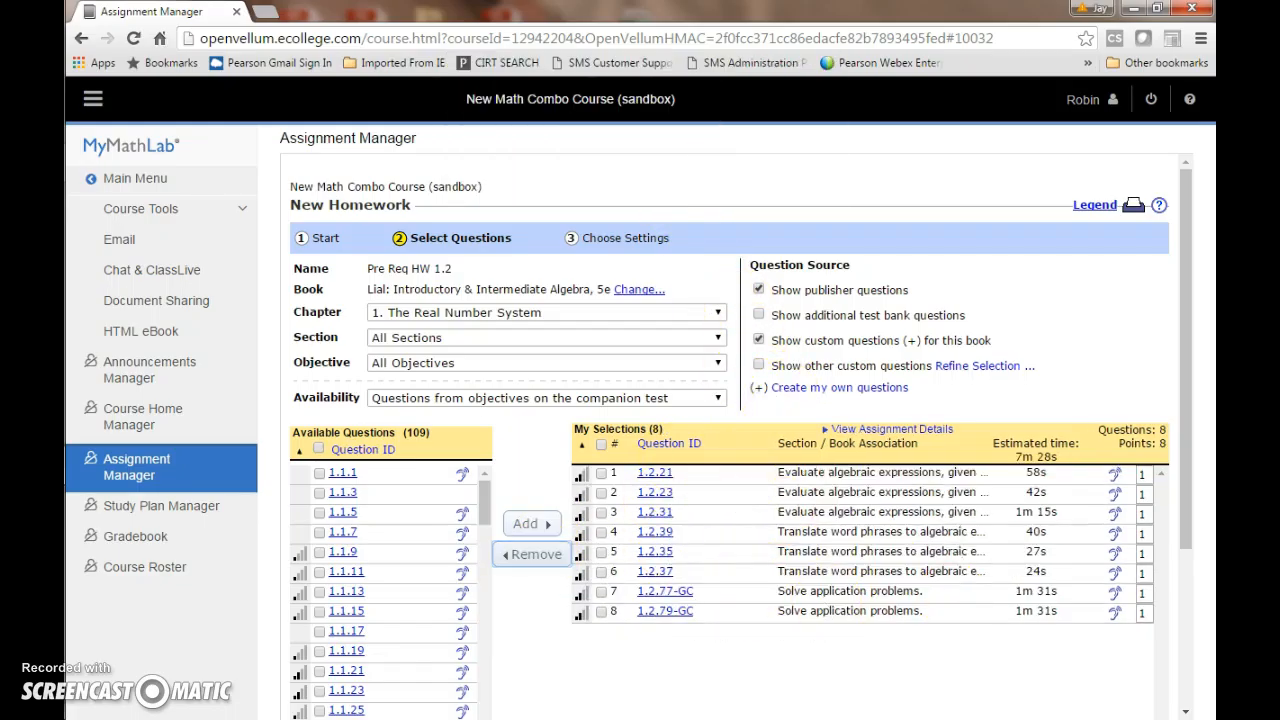
Proceed to the settings of Pre Req HW 1.2, leave them at their defaults, and save and assign the homework.
scroll(1183, 409, "down", 3)
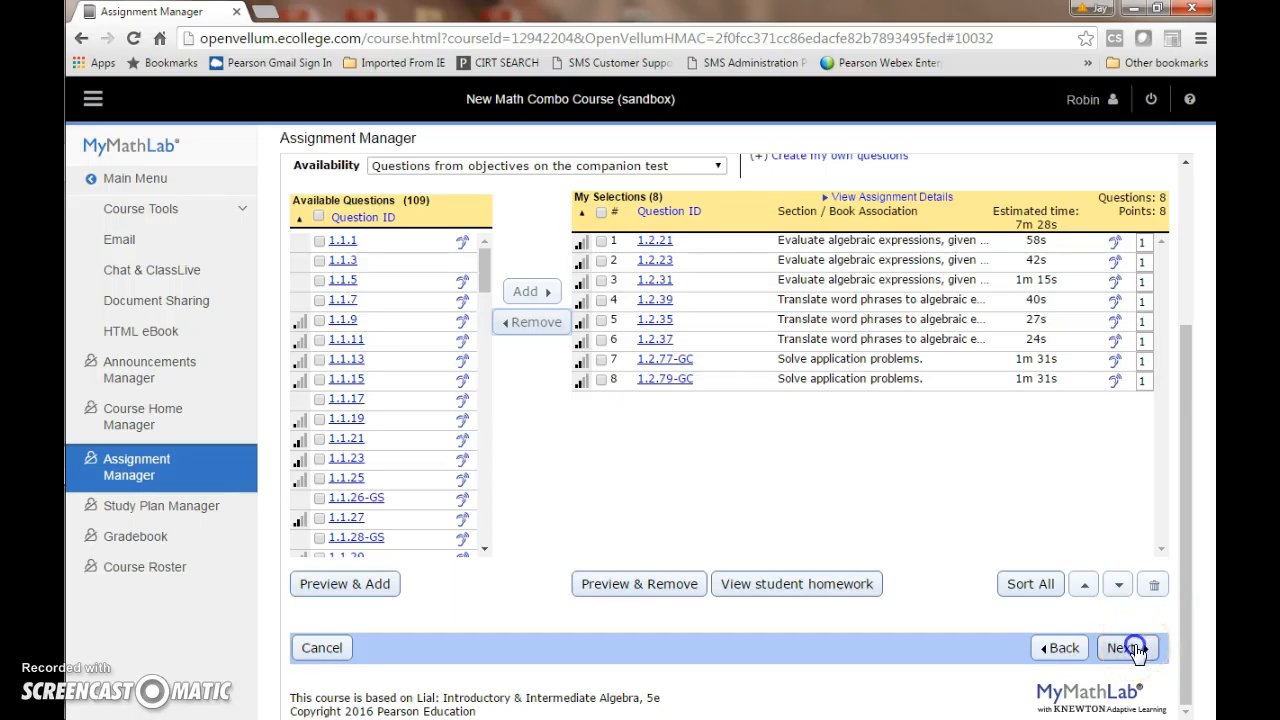
left_click(1135, 648)
scroll(928, 588, "down", 3)
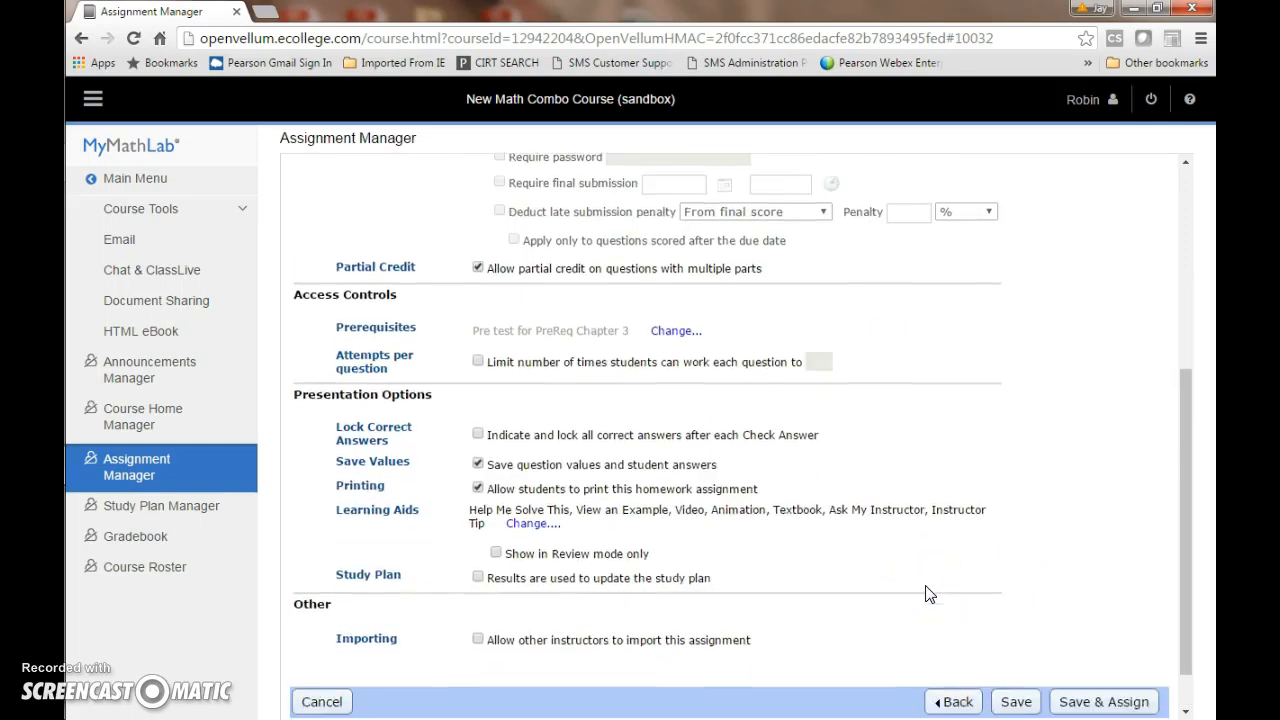
scroll(926, 594, "down", 2)
left_click(1077, 566)
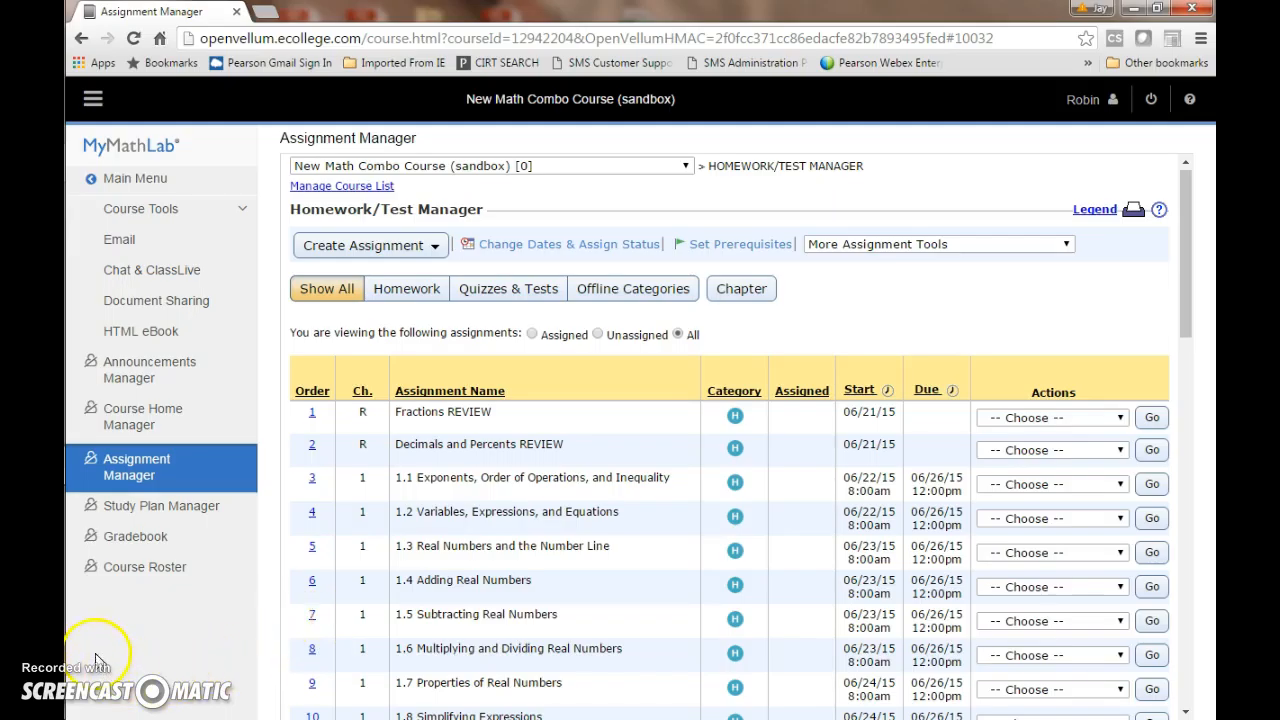
Check the end of the assignment list for the new assignments, and find them on the course's student-facing Assignments page.
scroll(143, 190, "down", 1)
scroll(570, 482, "down", 2)
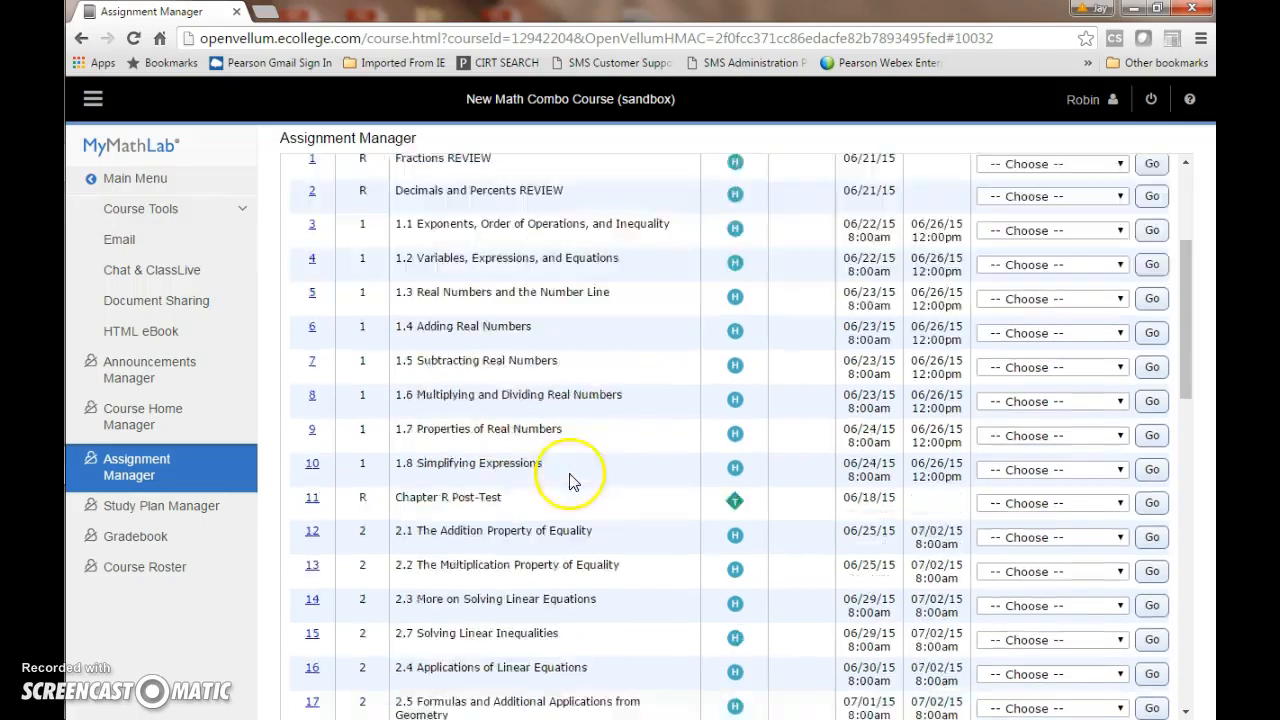
scroll(570, 482, "down", 10)
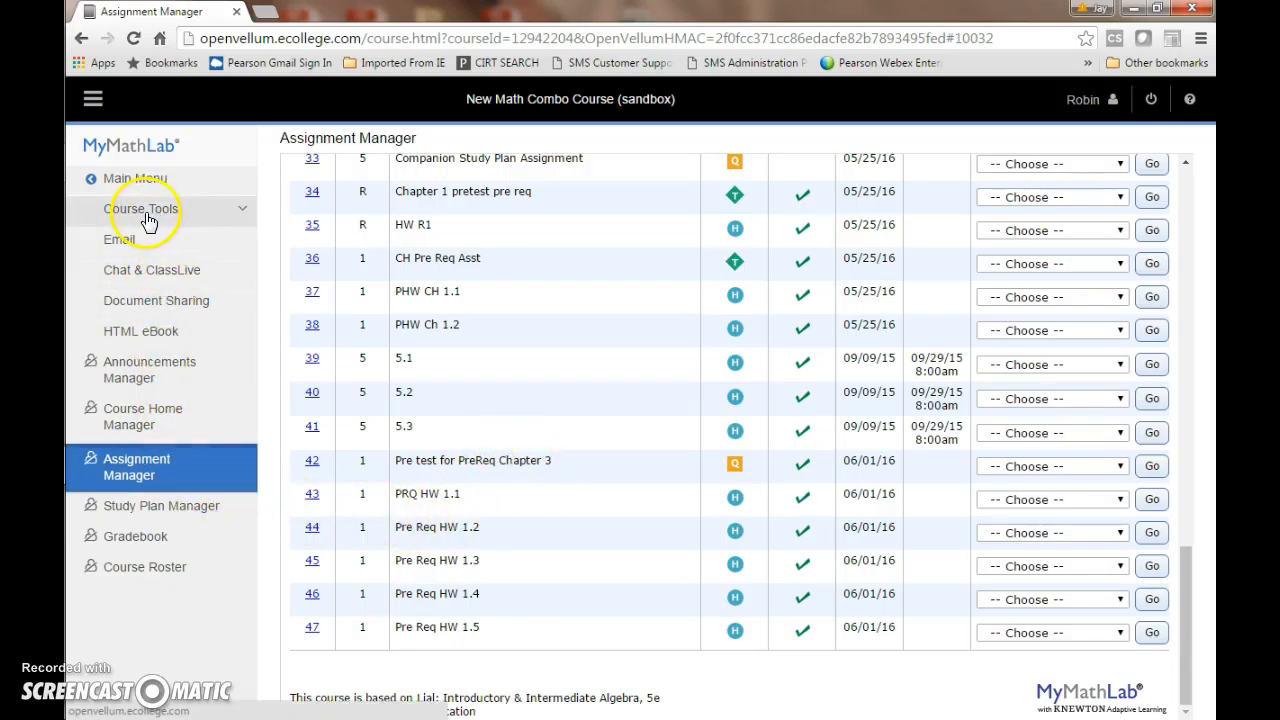
left_click(135, 178)
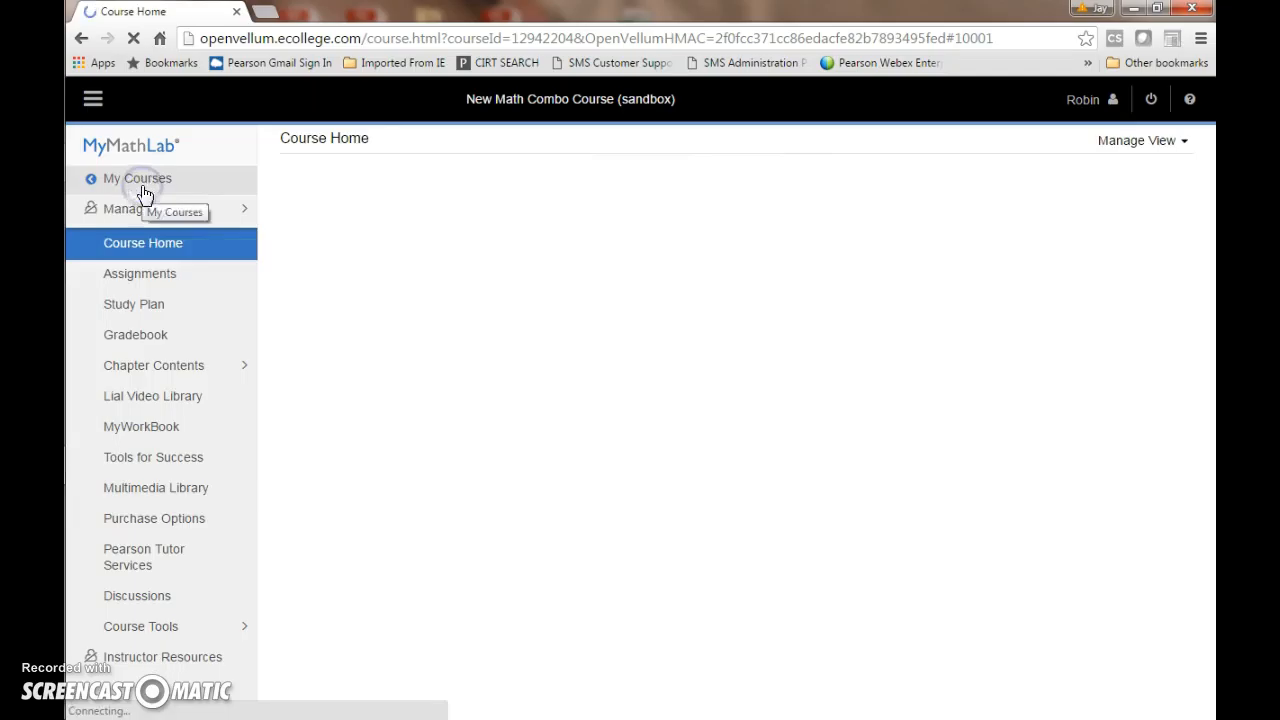
left_click(141, 275)
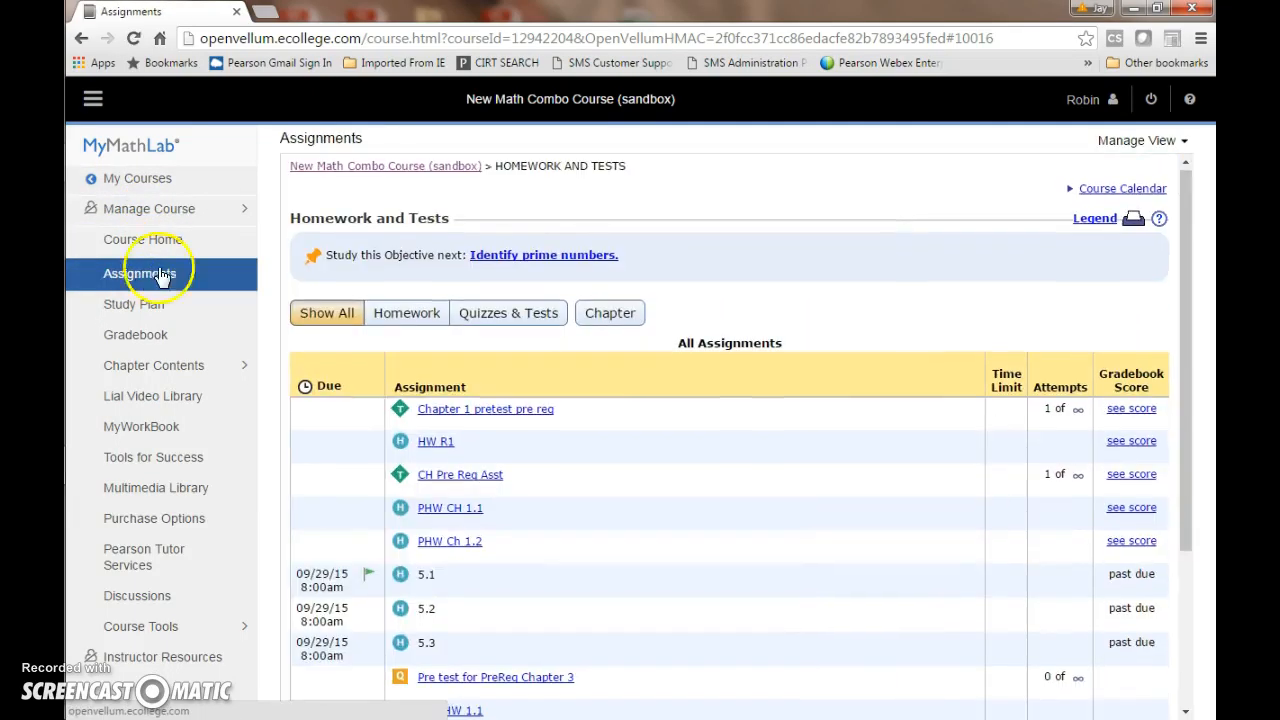
scroll(480, 428, "down", 3)
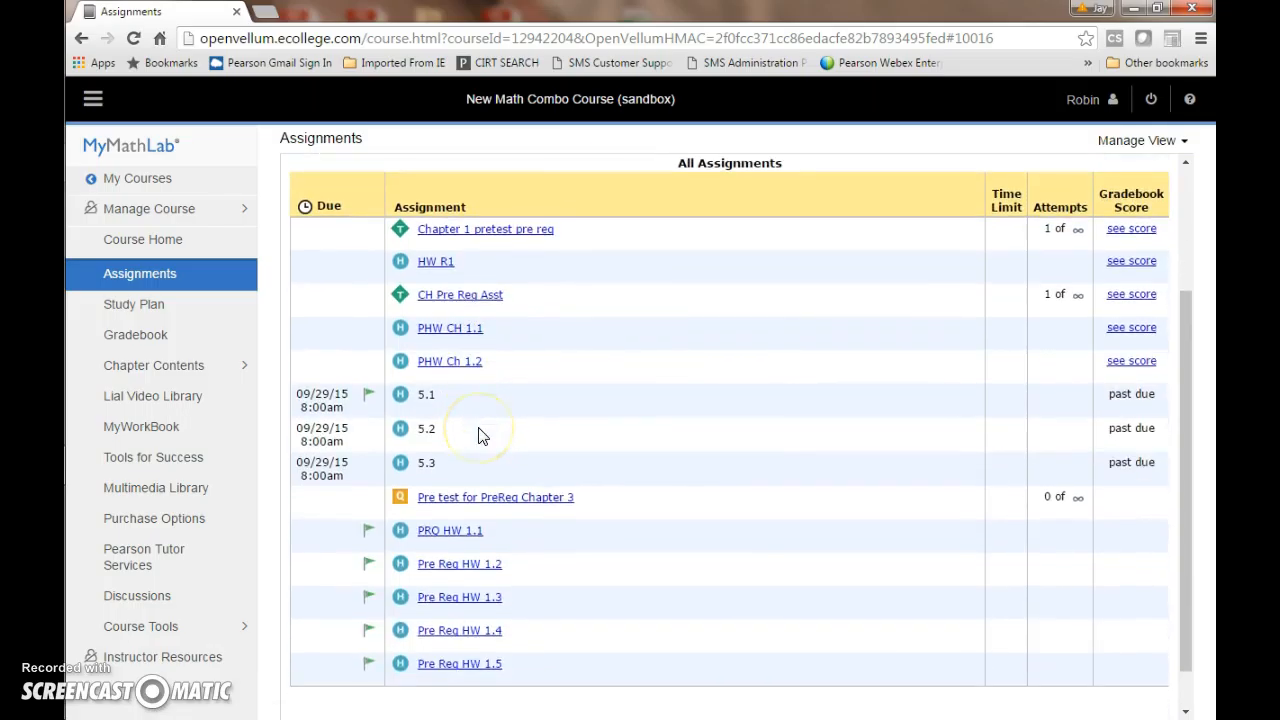
scroll(478, 436, "down", 1)
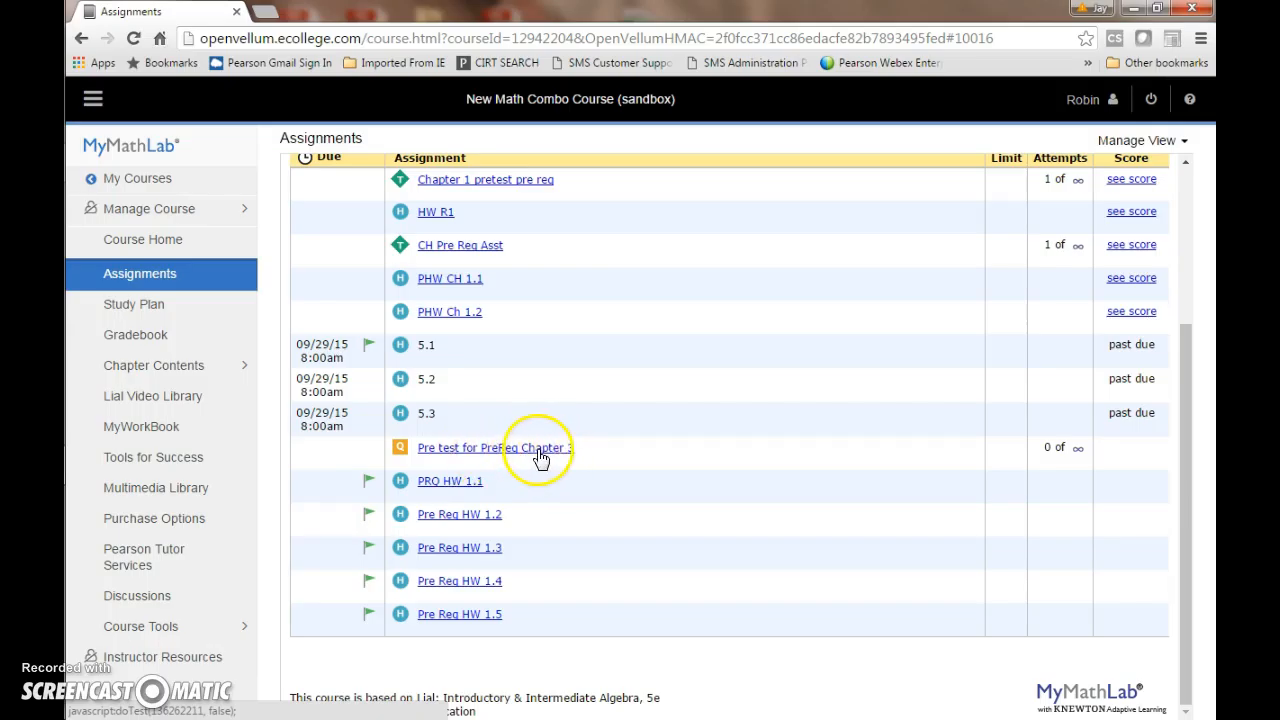
Try to open PRQ HW 1.1 before its prerequisite is submitted, and start the quiz "Pre test for PreReq Chapter 3".
left_click(450, 484)
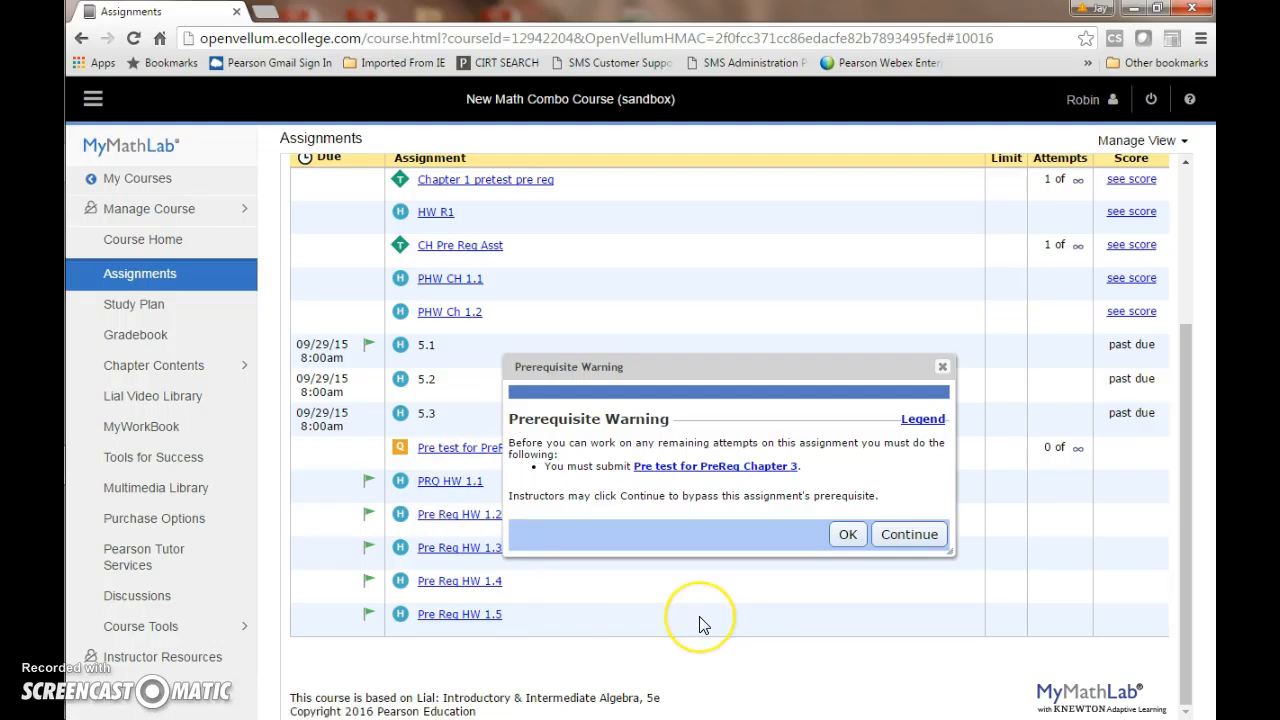
left_click(848, 534)
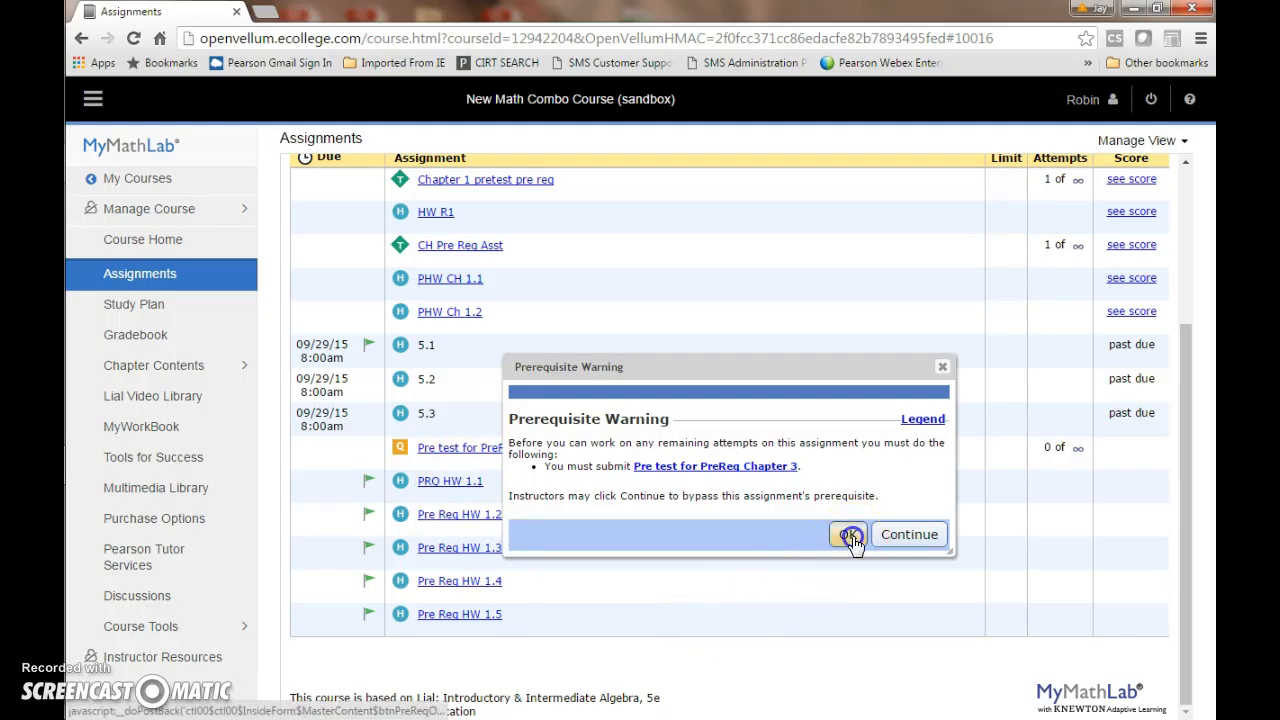
left_click(493, 452)
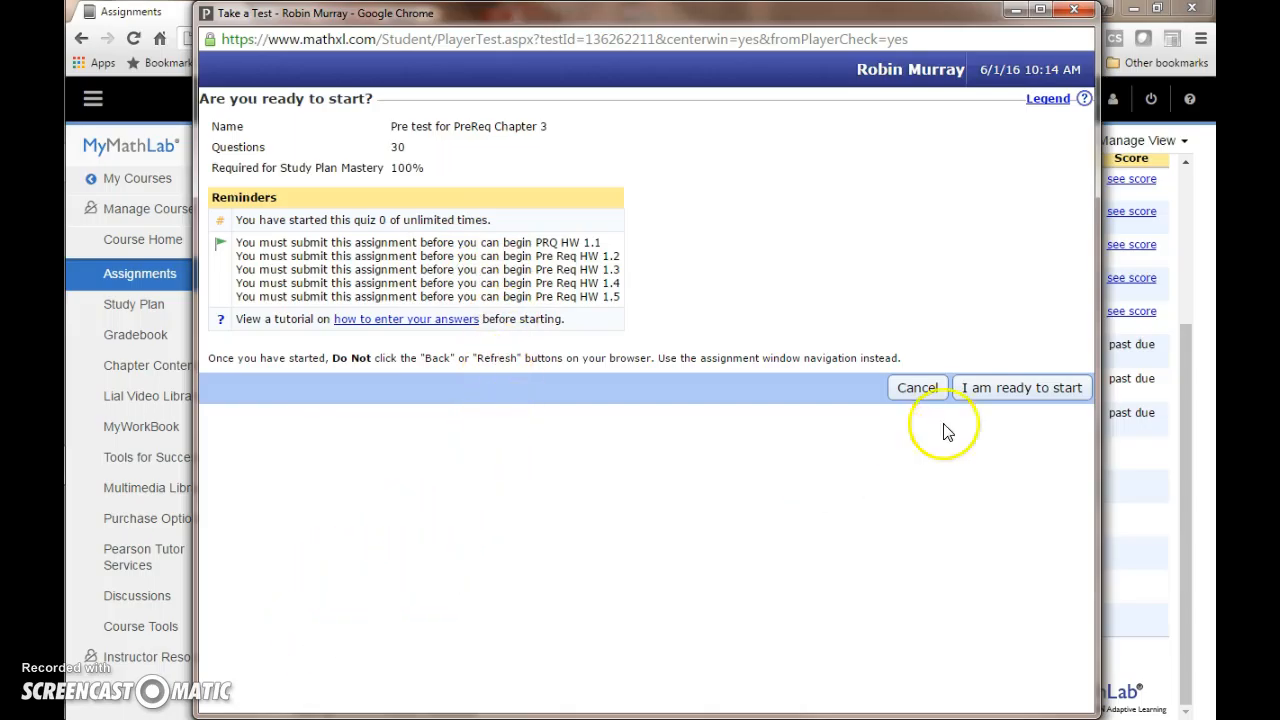
left_click(983, 393)
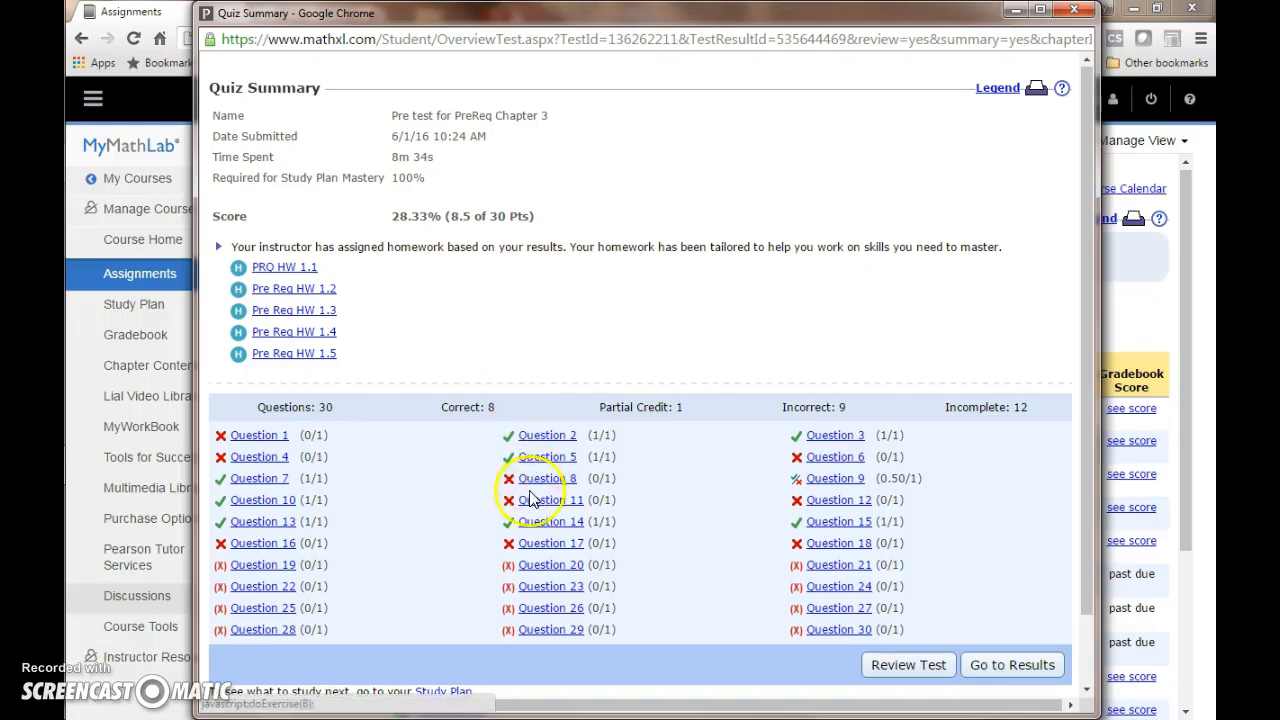
Open PRQ HW 1.1 from the pretest's quiz summary, examine only the questions still needing work, and close the overview.
left_click(296, 272)
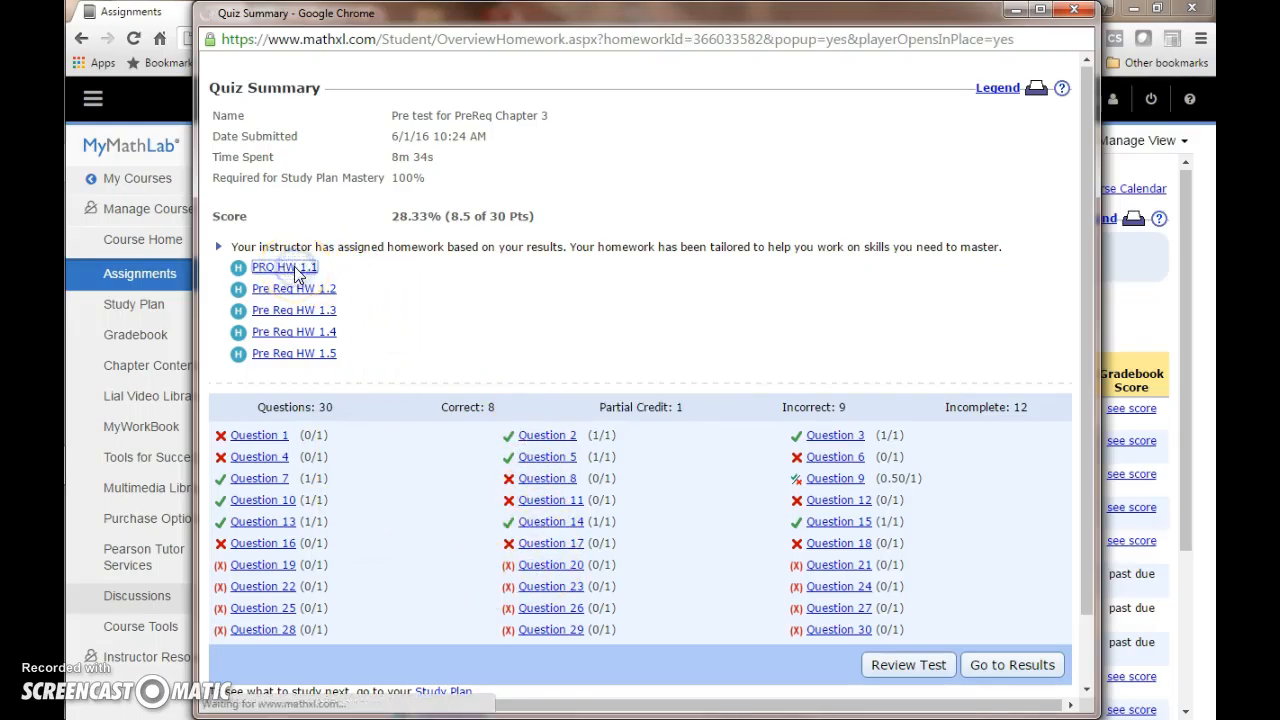
left_click(282, 330)
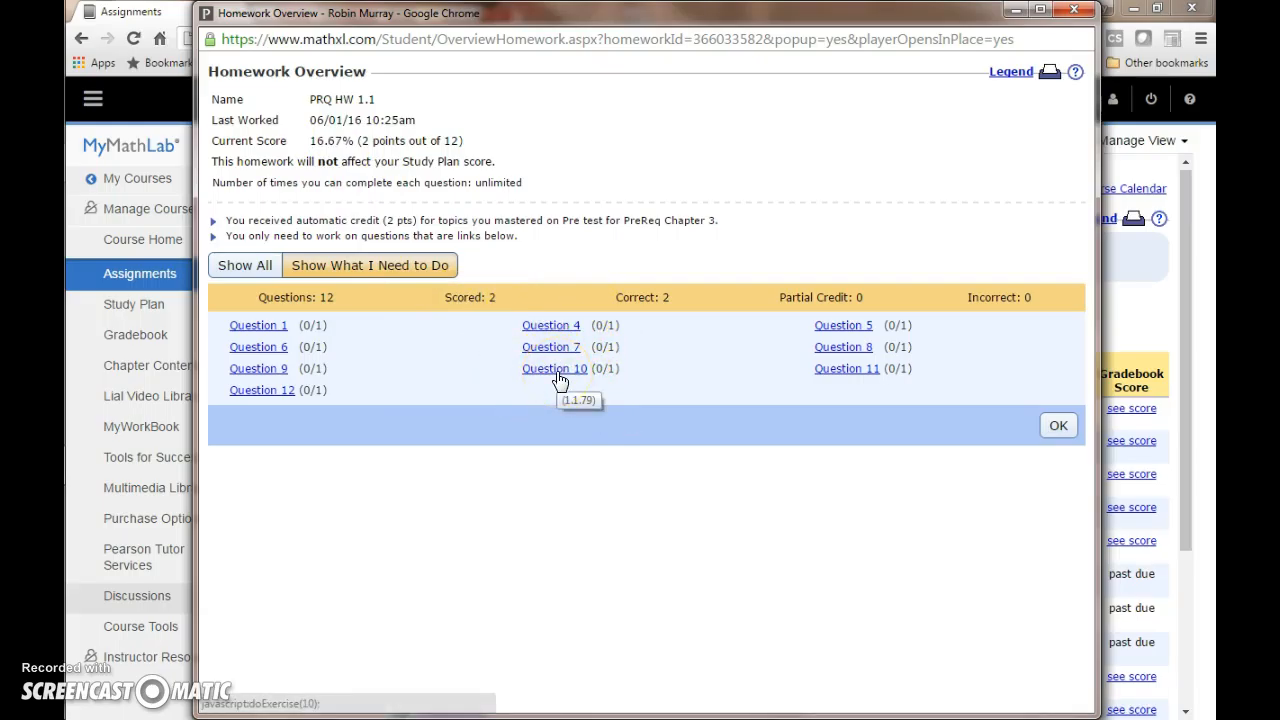
left_click(1058, 429)
Open Pre Req HW 1.2 from the assignments list and examine its current score and remaining questions.
scroll(491, 520, "down", 2)
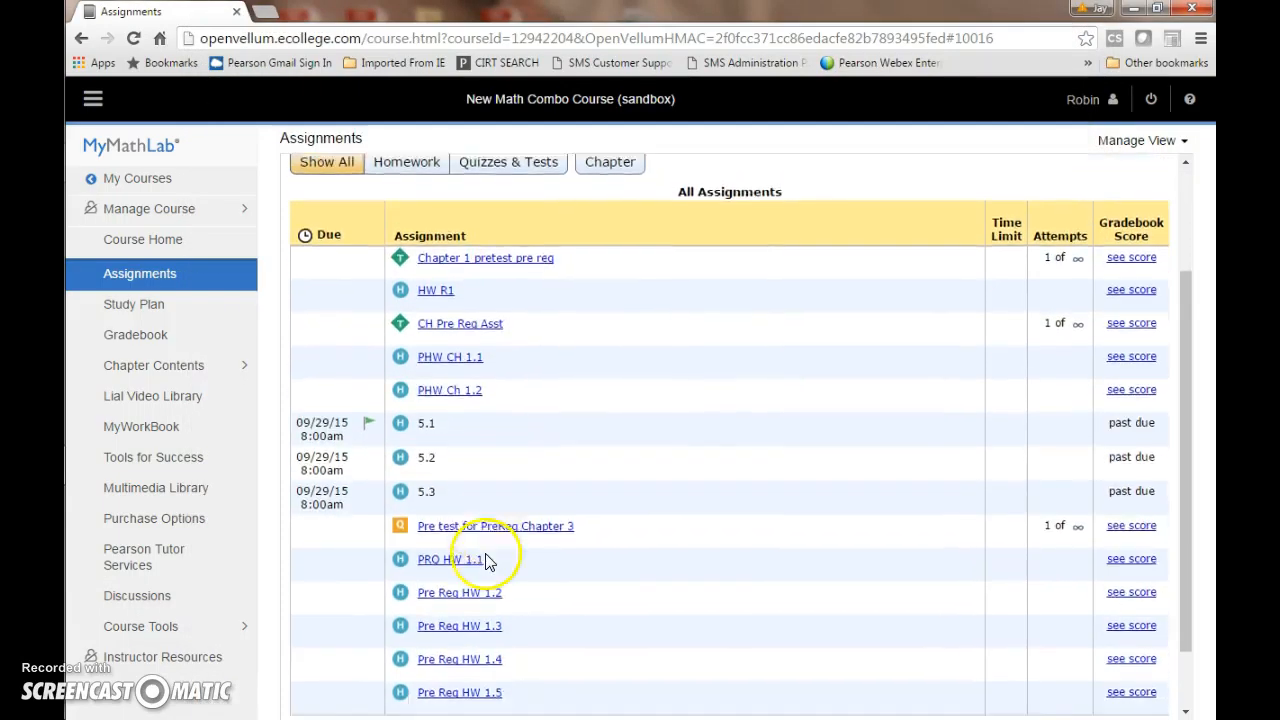
scroll(487, 561, "down", 1)
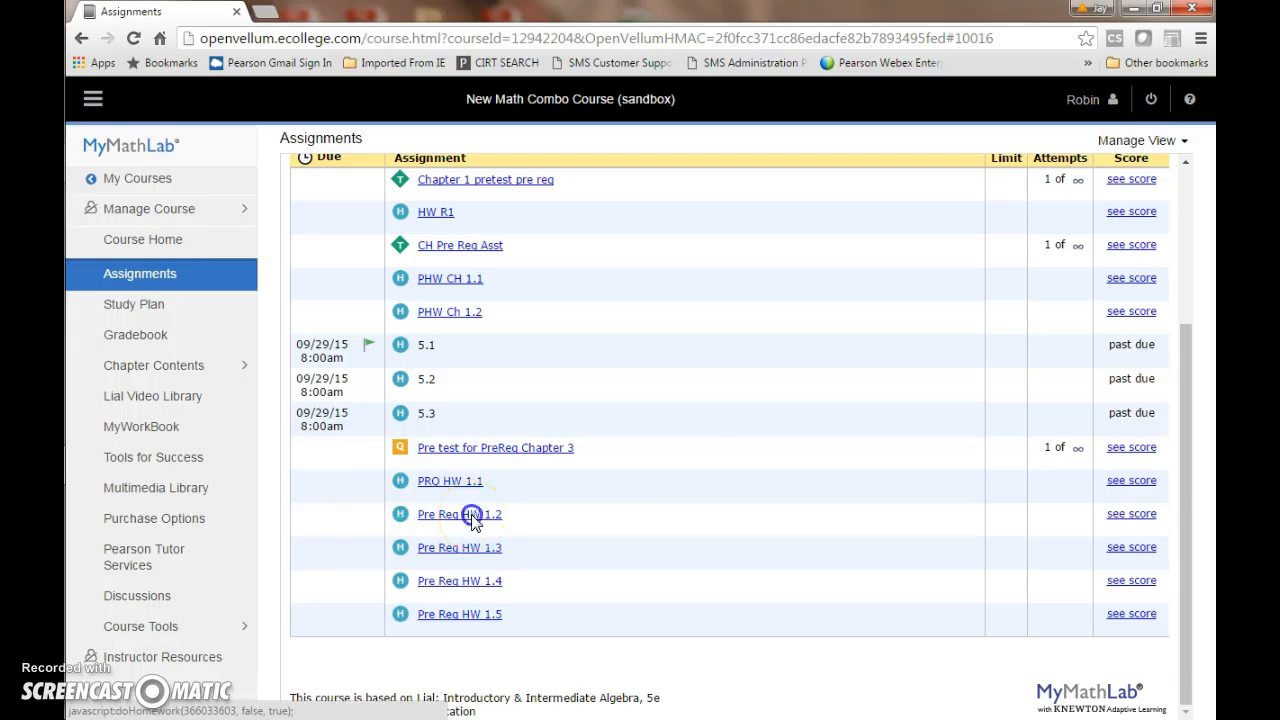
left_click(470, 515)
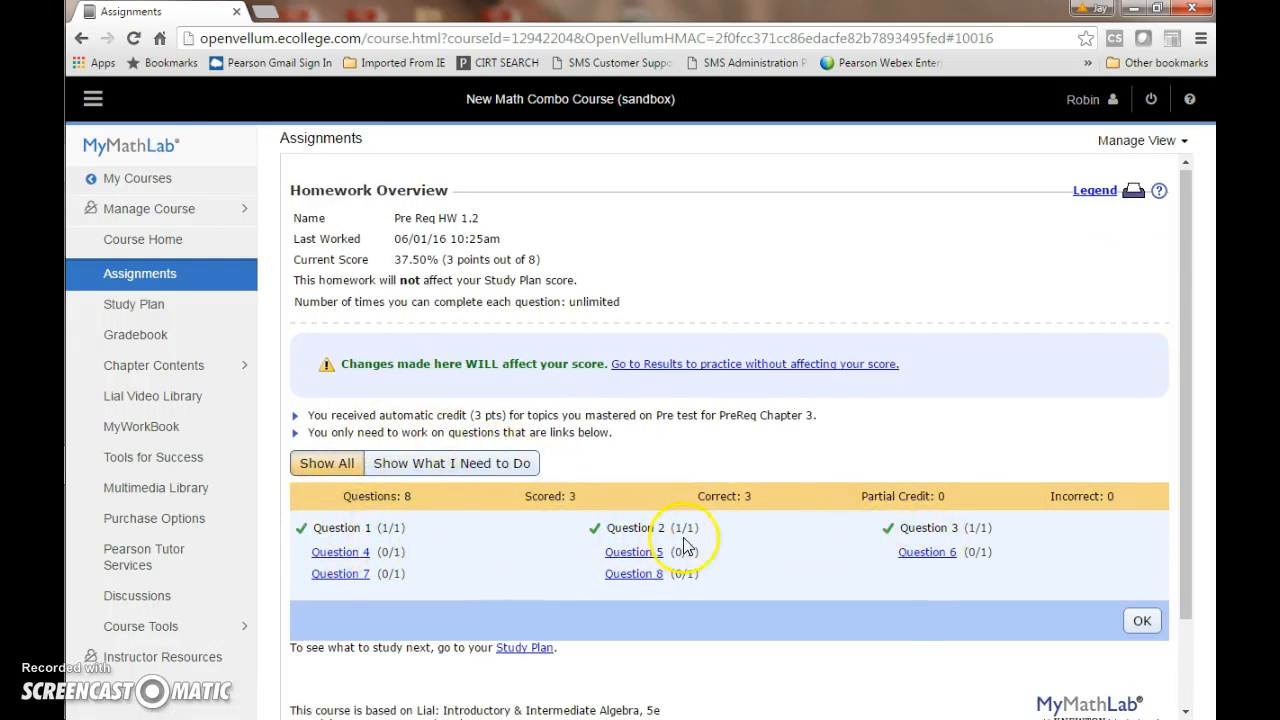
left_click(393, 262)
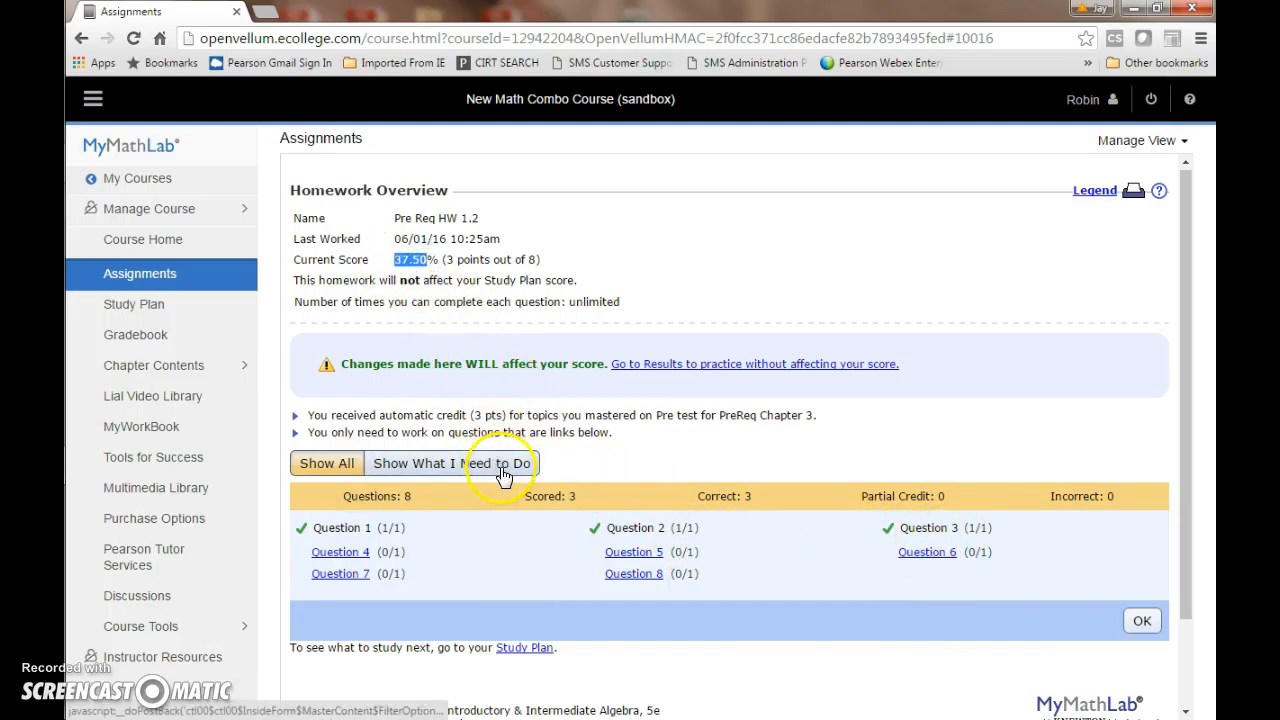
scroll(540, 470, "down", 2)
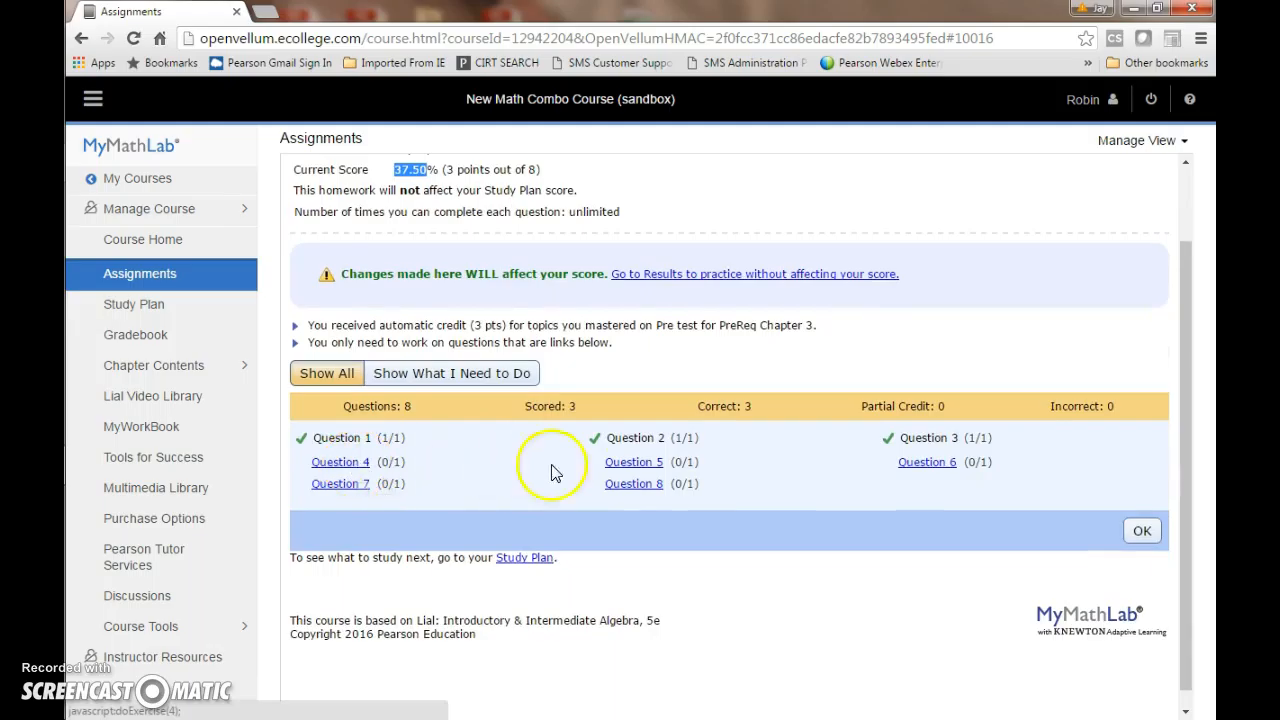